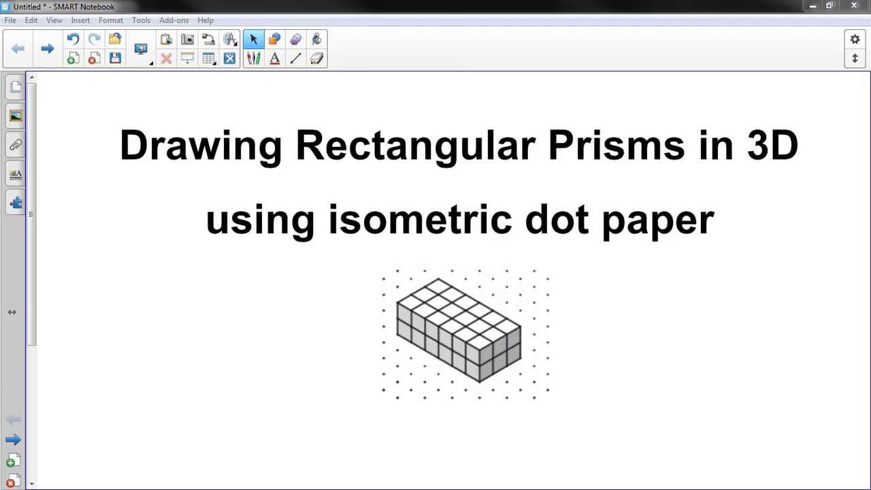
# Highlight the words "isometric dot paper" in the title in yellow.
pyautogui.click(253, 58)
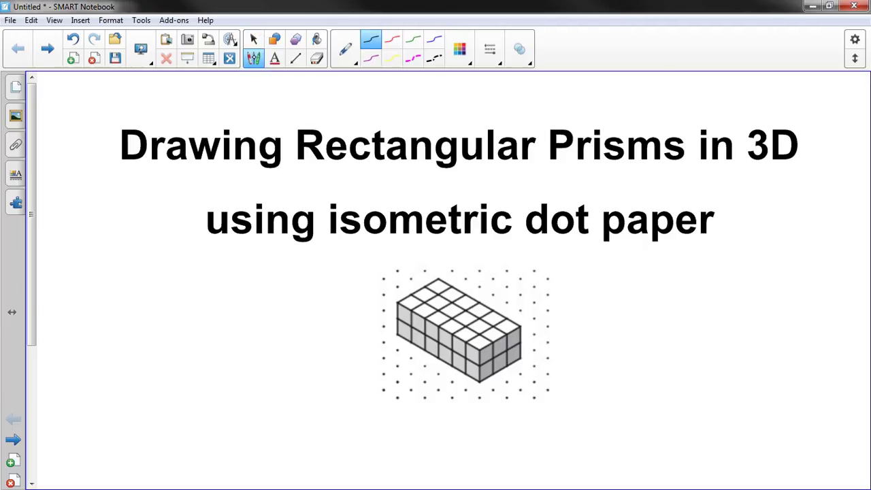
pyautogui.click(345, 50)
pyautogui.click(279, 147)
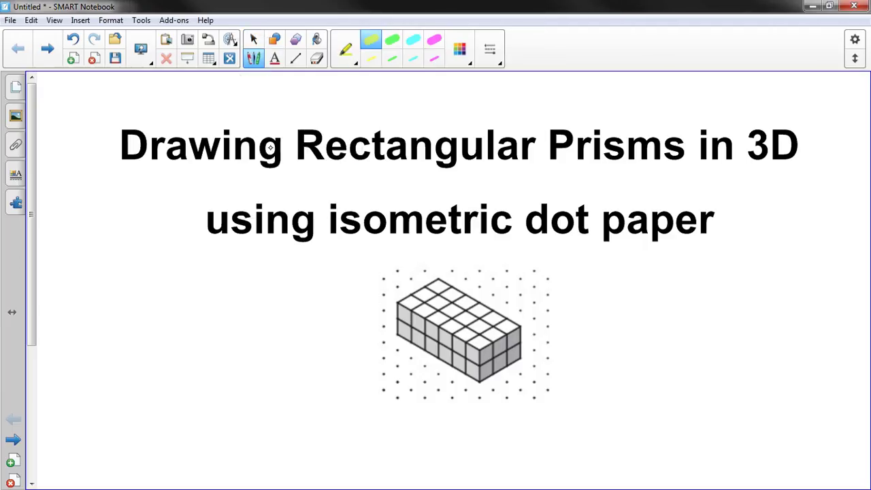
pyautogui.moveTo(334, 191)
pyautogui.mouseDown()
pyautogui.moveTo(353, 234)
pyautogui.moveTo(681, 237)
pyautogui.moveTo(660, 210)
pyautogui.moveTo(371, 210)
pyautogui.moveTo(359, 192)
pyautogui.moveTo(721, 209)
pyautogui.mouseUp()
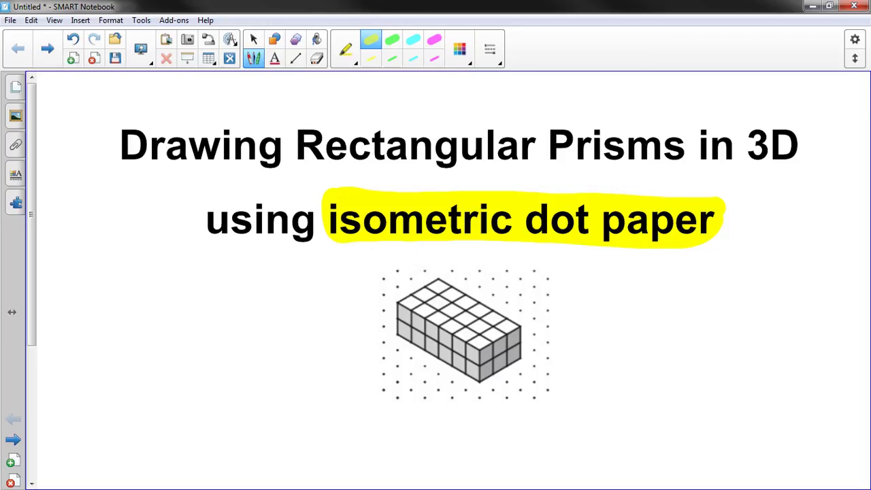
# Erase the yellow highlight over "isometric dot paper" with the largest eraser, and set the eraser to the smallest size.
pyautogui.click(316, 58)
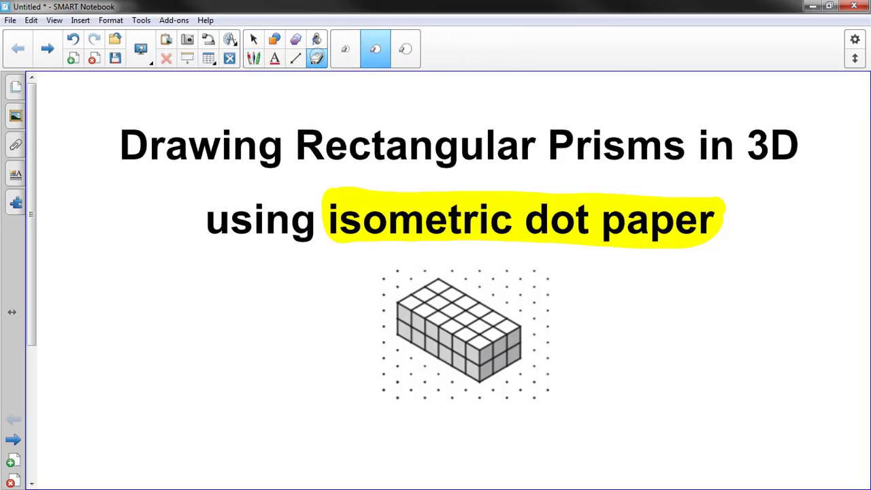
pyautogui.click(406, 48)
pyautogui.click(400, 198)
pyautogui.moveTo(400, 198)
pyautogui.mouseDown()
pyautogui.moveTo(398, 228)
pyautogui.moveTo(551, 217)
pyautogui.moveTo(721, 218)
pyautogui.mouseUp()
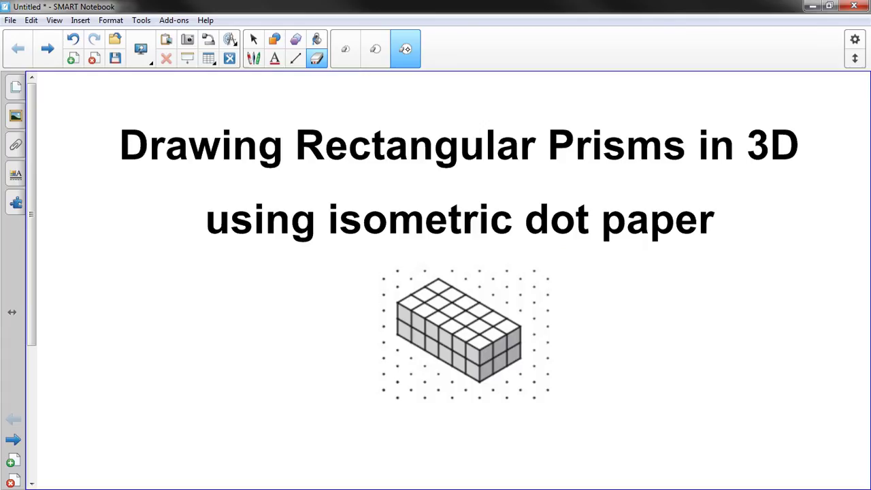
pyautogui.click(344, 48)
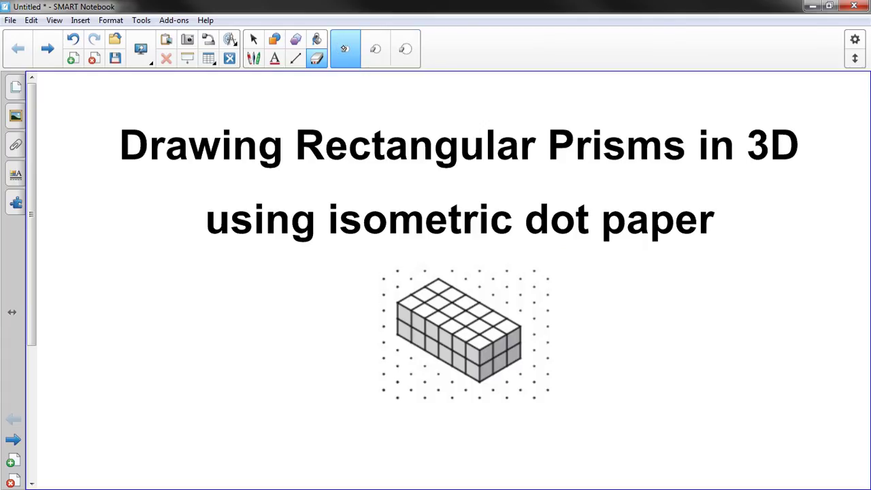
# Circle the sample prism picture below the title with the red pen.
pyautogui.click(253, 58)
pyautogui.moveTo(414, 367)
pyautogui.mouseDown()
pyautogui.moveTo(516, 393)
pyautogui.moveTo(482, 274)
pyautogui.moveTo(373, 319)
pyautogui.moveTo(440, 392)
pyautogui.mouseUp()
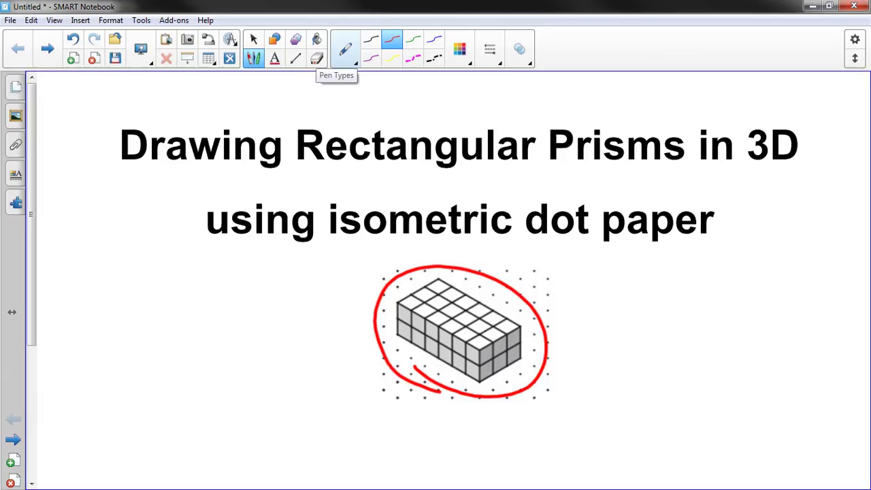
pyautogui.press('Escape')
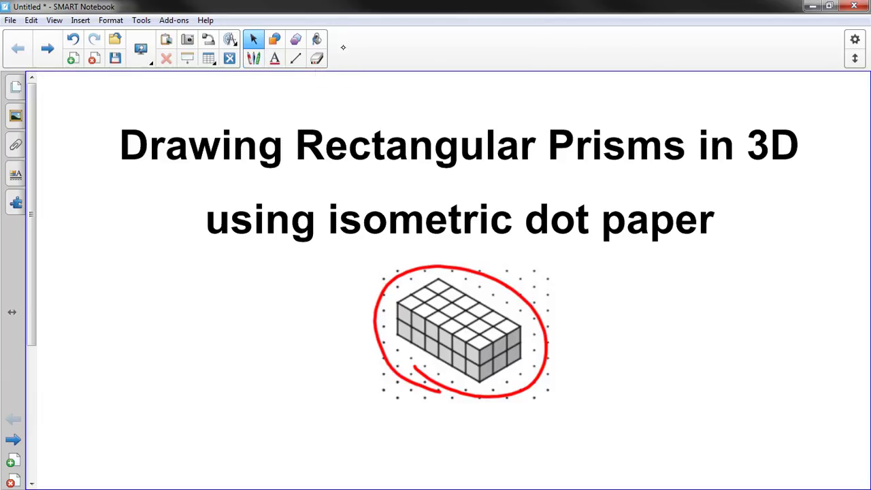
# Erase the red circle around the sample prism picture.
pyautogui.click(316, 57)
pyautogui.moveTo(430, 396)
pyautogui.mouseDown()
pyautogui.moveTo(386, 355)
pyautogui.moveTo(404, 281)
pyautogui.moveTo(503, 289)
pyautogui.moveTo(536, 334)
pyautogui.moveTo(509, 398)
pyautogui.moveTo(457, 393)
pyautogui.mouseUp()
pyautogui.click(343, 47)
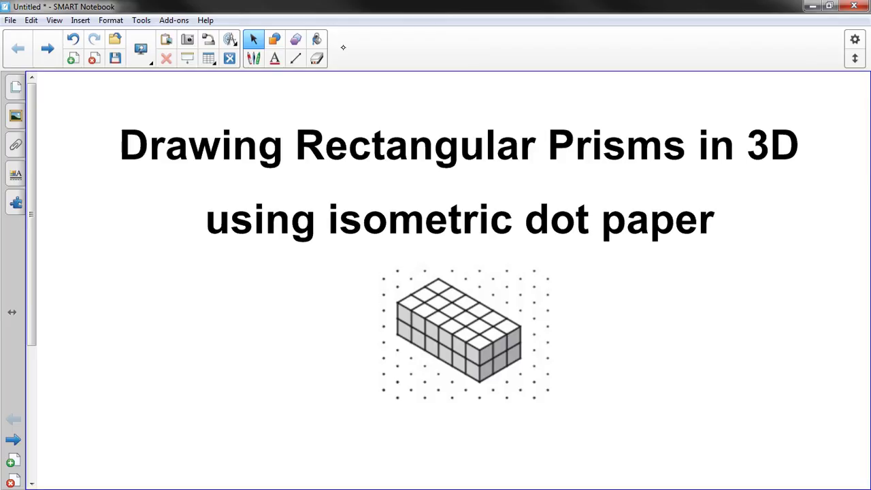
# On the problem page, sketch three red edges meeting at one bottom corner, labelled 2 for height, 6 for width and 3 for length.
pyautogui.press('pagedown')
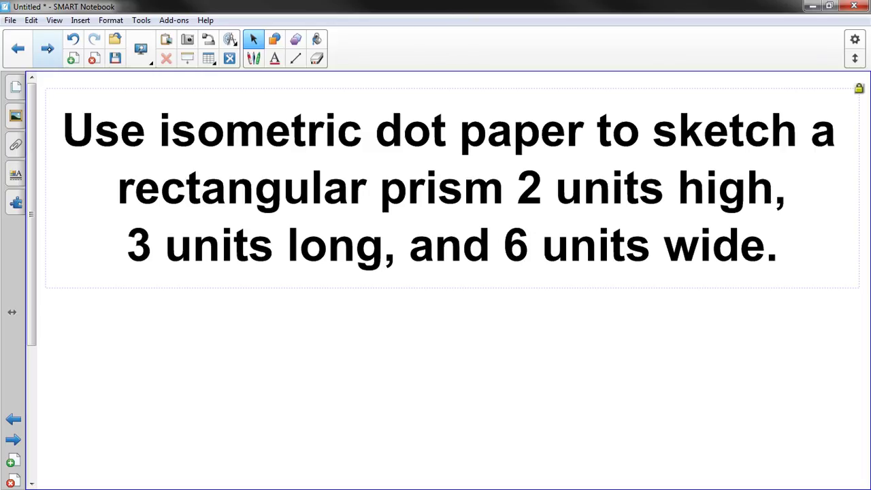
pyautogui.click(253, 58)
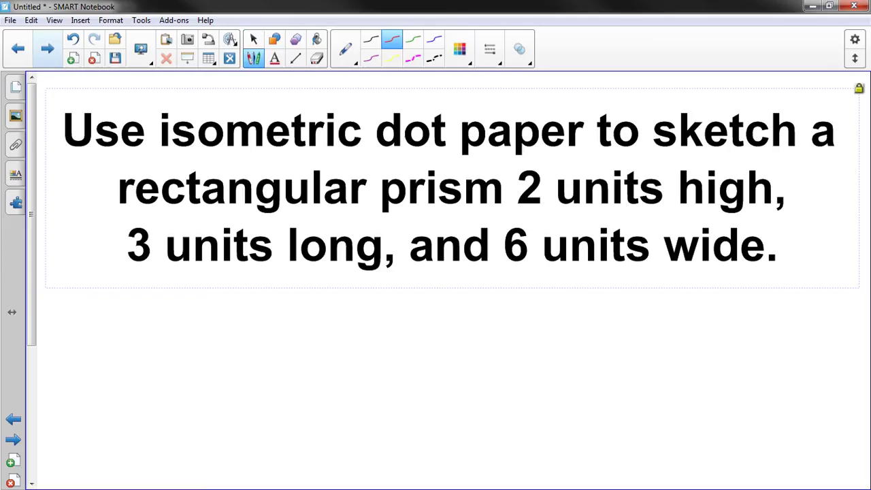
pyautogui.moveTo(394, 326); pyautogui.dragTo(392, 373)
pyautogui.moveTo(399, 343)
pyautogui.mouseDown()
pyautogui.moveTo(402, 354)
pyautogui.moveTo(415, 354)
pyautogui.mouseUp()
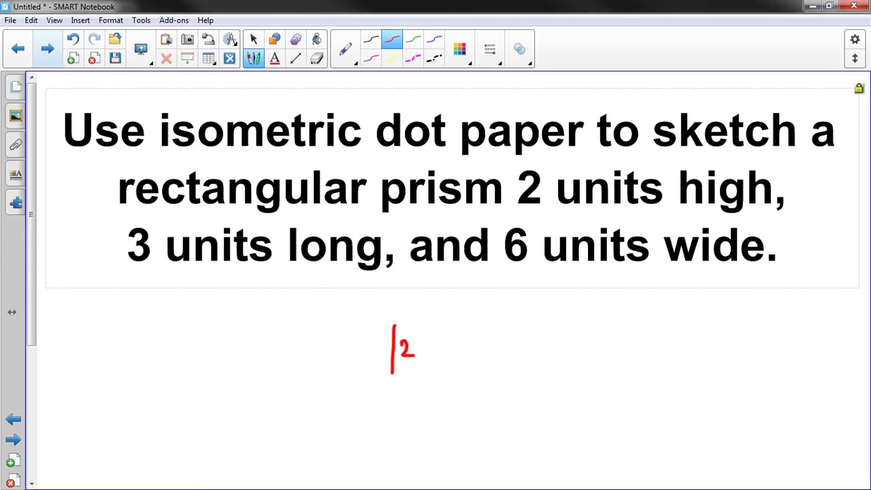
pyautogui.moveTo(392, 373); pyautogui.dragTo(307, 304)
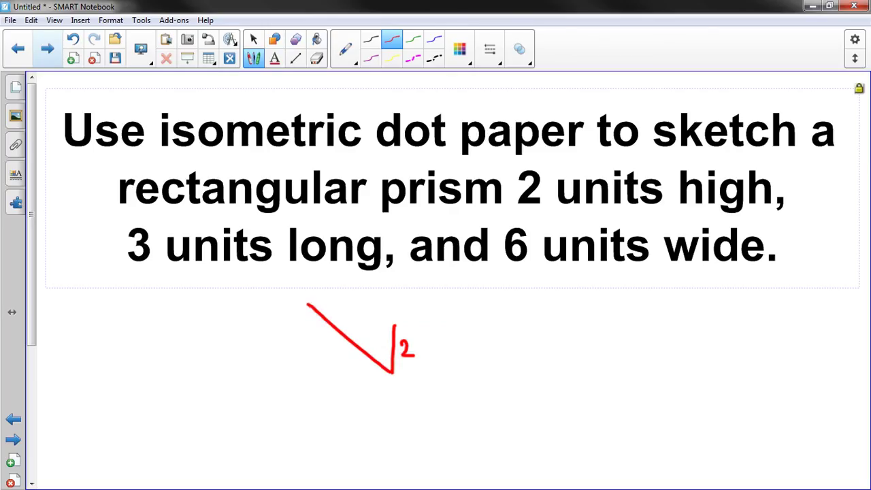
pyautogui.moveTo(338, 338); pyautogui.dragTo(333, 354)
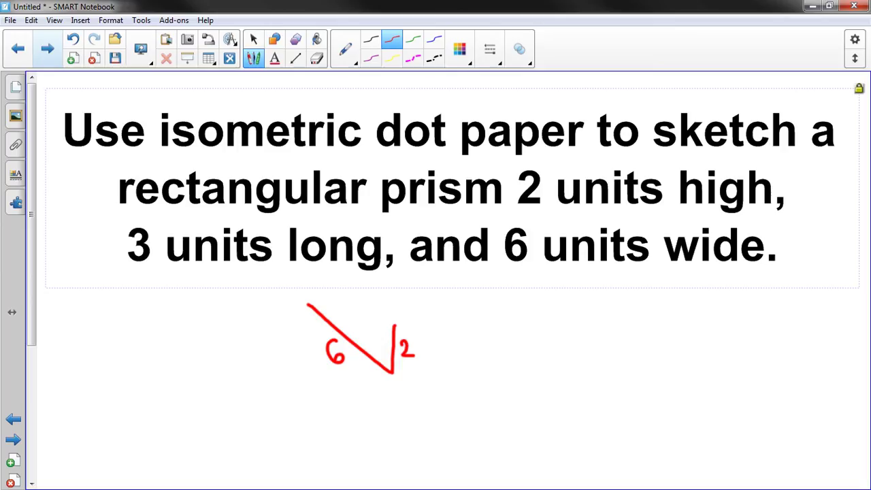
pyautogui.moveTo(392, 373)
pyautogui.mouseDown()
pyautogui.moveTo(442, 350)
pyautogui.moveTo(423, 389)
pyautogui.mouseUp()
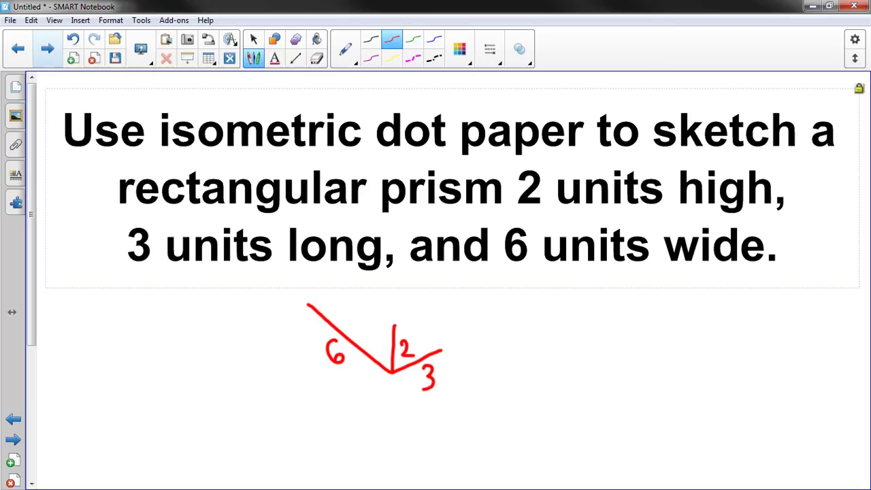
# Complete the rough red prism by adding the outer vertical edges and the edges of the top face.
pyautogui.moveTo(394, 325)
pyautogui.mouseDown()
pyautogui.moveTo(445, 304)
pyautogui.moveTo(443, 351)
pyautogui.mouseUp()
pyautogui.moveTo(393, 321)
pyautogui.mouseDown()
pyautogui.moveTo(315, 270)
pyautogui.moveTo(307, 306)
pyautogui.mouseUp()
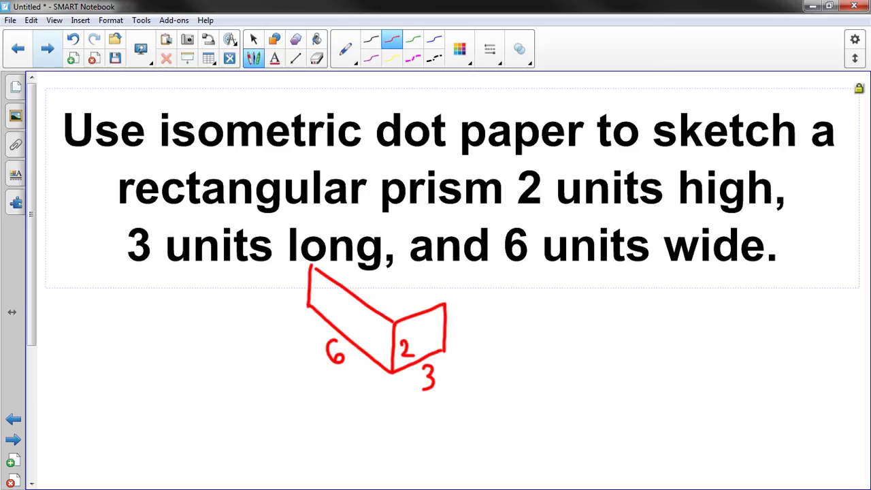
pyautogui.moveTo(447, 300)
pyautogui.mouseDown()
pyautogui.moveTo(362, 241)
pyautogui.moveTo(313, 267)
pyautogui.mouseUp()
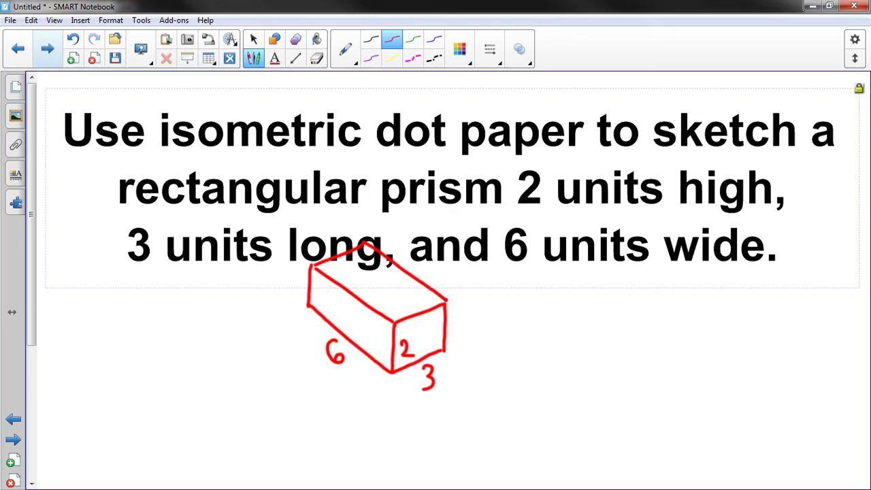
# Move the whole labelled prism sketch down and to the right so it sits clear of the problem text.
pyautogui.press('Escape')
pyautogui.moveTo(287, 216)
pyautogui.mouseDown()
pyautogui.moveTo(293, 379)
pyautogui.moveTo(492, 409)
pyautogui.mouseUp()
pyautogui.moveTo(378, 306); pyautogui.dragTo(426, 352)
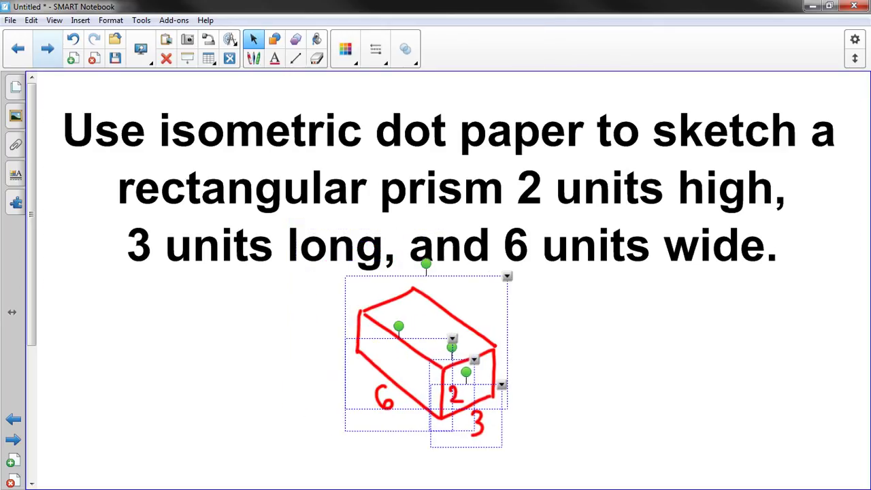
pyautogui.press('Escape')
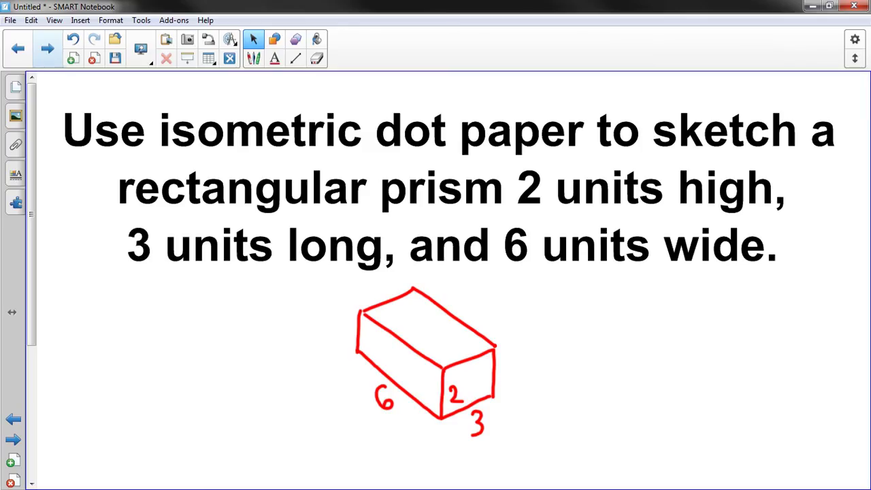
# On the dot paper page, draw a vertical red edge 2 units high near the lower centre and label it 2.
pyautogui.click(47, 47)
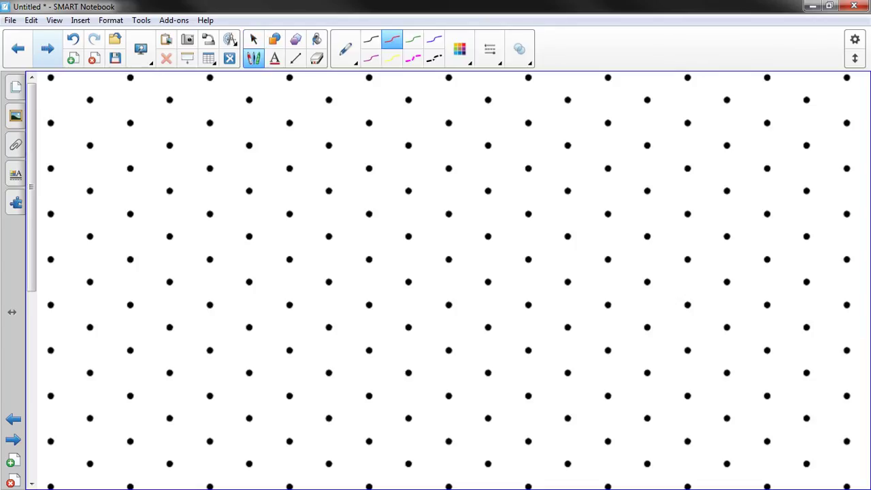
pyautogui.moveTo(449, 441); pyautogui.dragTo(449, 350)
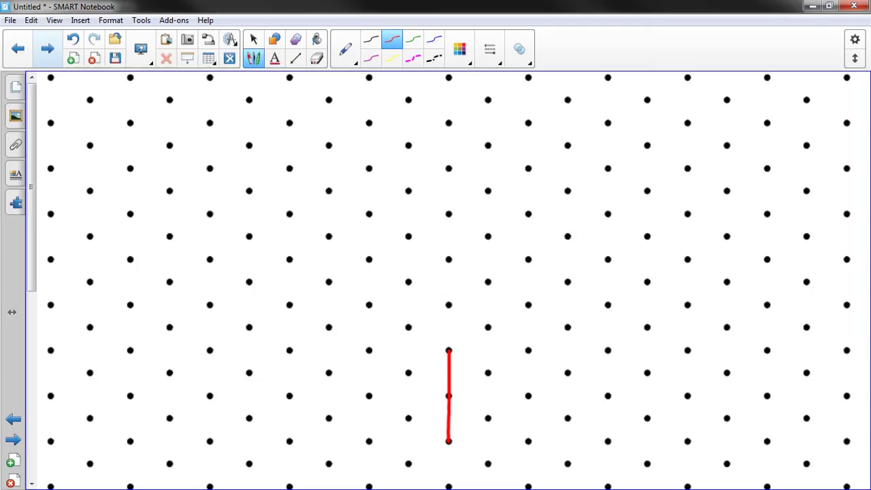
pyautogui.moveTo(458, 387); pyautogui.dragTo(469, 403)
# Underline "6 units" in the problem text in red and return to the dot paper page.
pyautogui.click(18, 49)
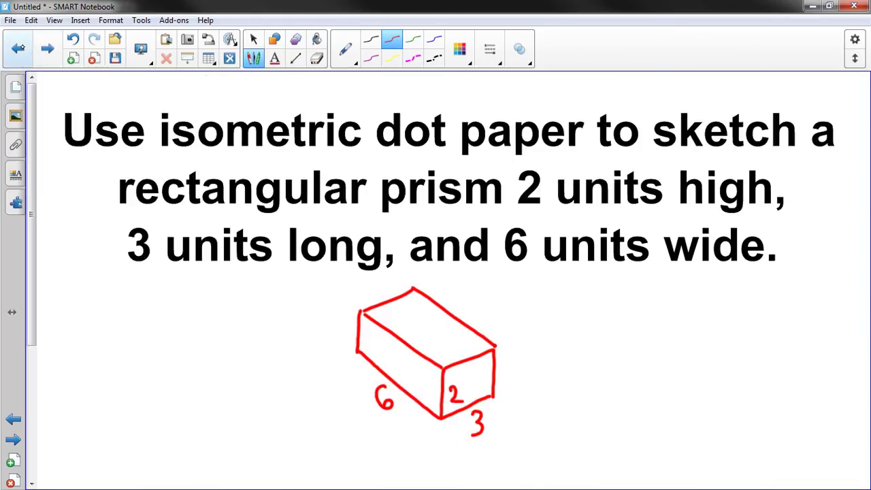
pyautogui.moveTo(508, 269); pyautogui.dragTo(648, 268)
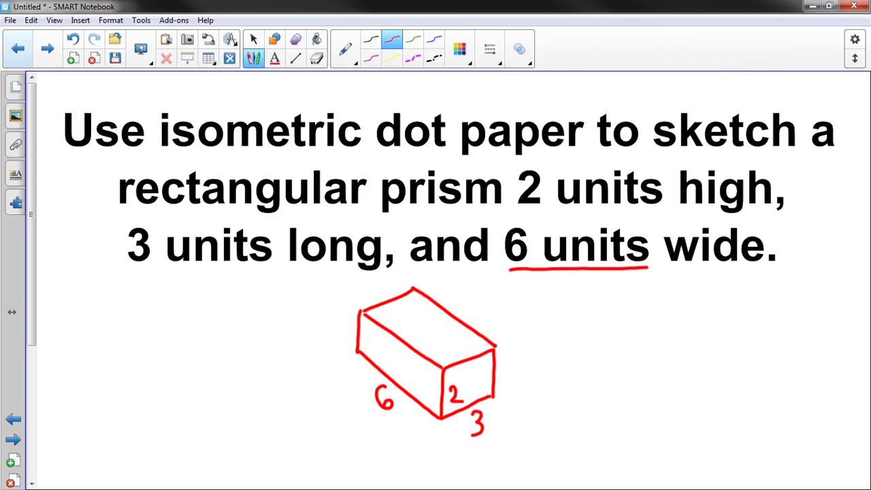
pyautogui.click(47, 49)
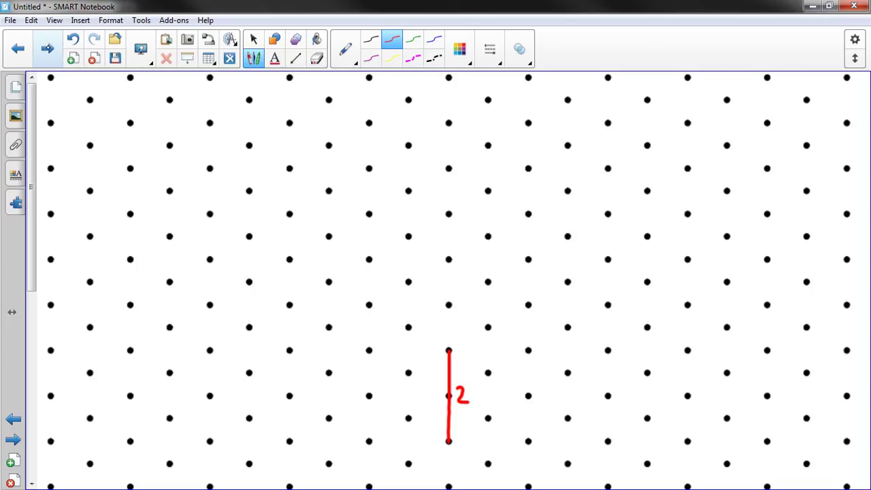
# Mark the vertical edge's bottom dot, draw a 6-unit red edge from it up to the left, and label it 6.
pyautogui.click(447, 442)
pyautogui.moveTo(447, 442); pyautogui.dragTo(210, 304)
pyautogui.moveTo(298, 368); pyautogui.dragTo(287, 381)
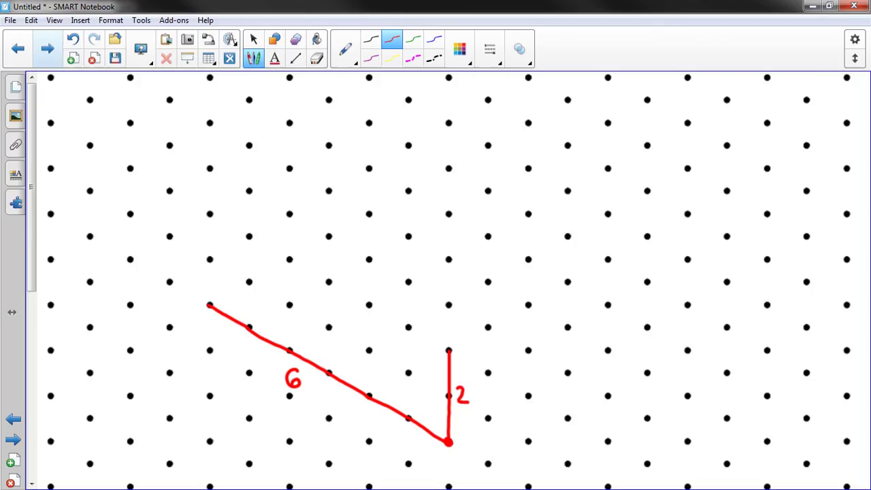
# Underline "3 units long" in the problem text in red and return to the dot paper page.
pyautogui.click(18, 48)
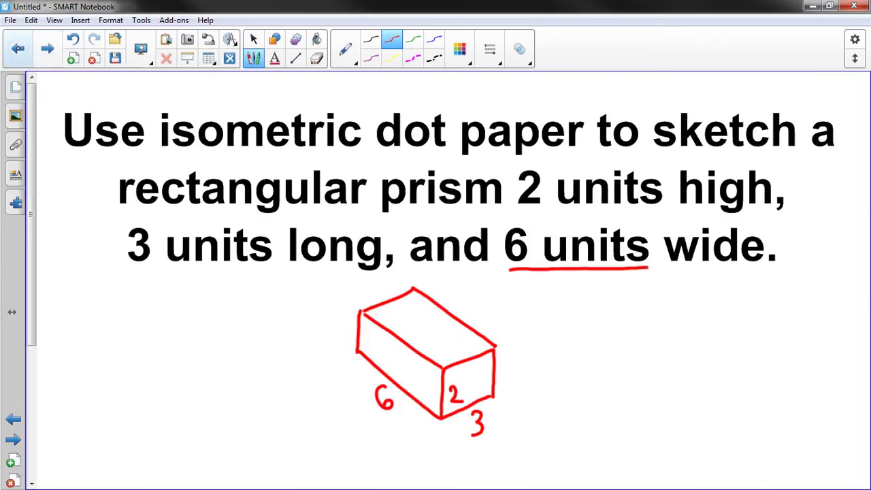
pyautogui.moveTo(357, 269); pyautogui.dragTo(118, 259)
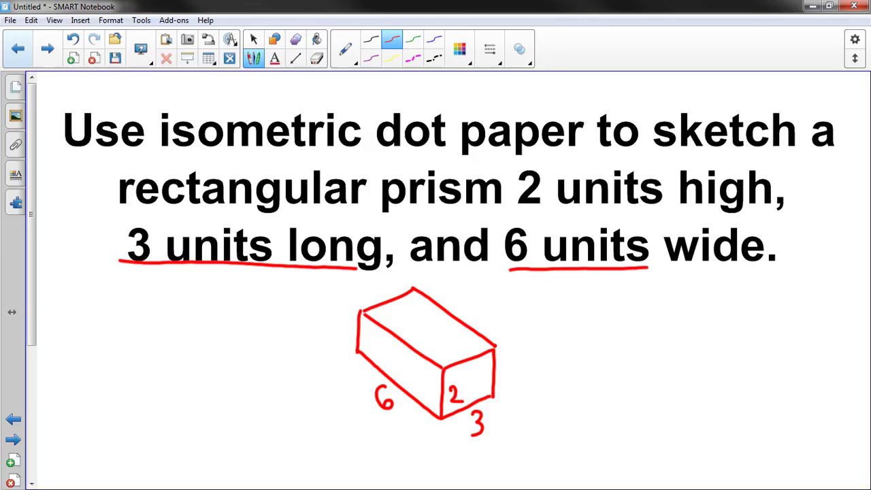
pyautogui.click(46, 48)
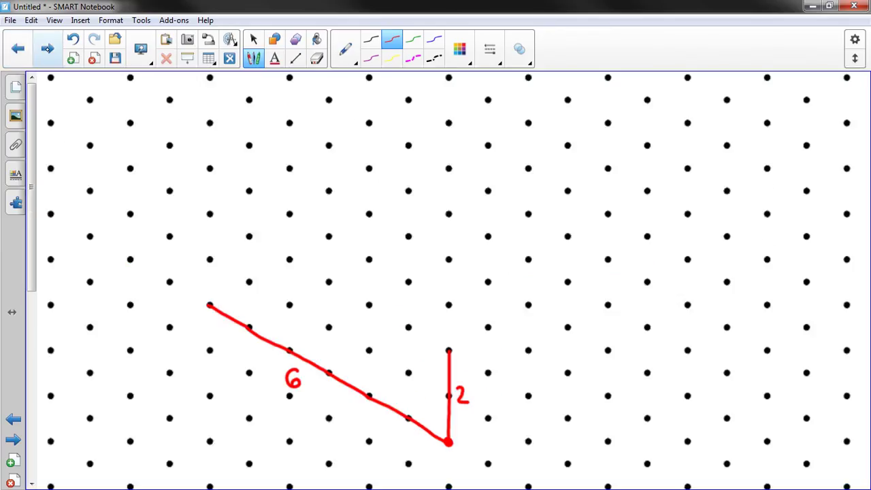
# Draw a 3-unit red edge from the marked bottom corner up to the right and label it 3.
pyautogui.moveTo(449, 442); pyautogui.dragTo(568, 373)
pyautogui.moveTo(520, 412)
pyautogui.mouseDown()
pyautogui.moveTo(529, 412)
pyautogui.moveTo(521, 433)
pyautogui.mouseUp()
pyautogui.click(47, 49)
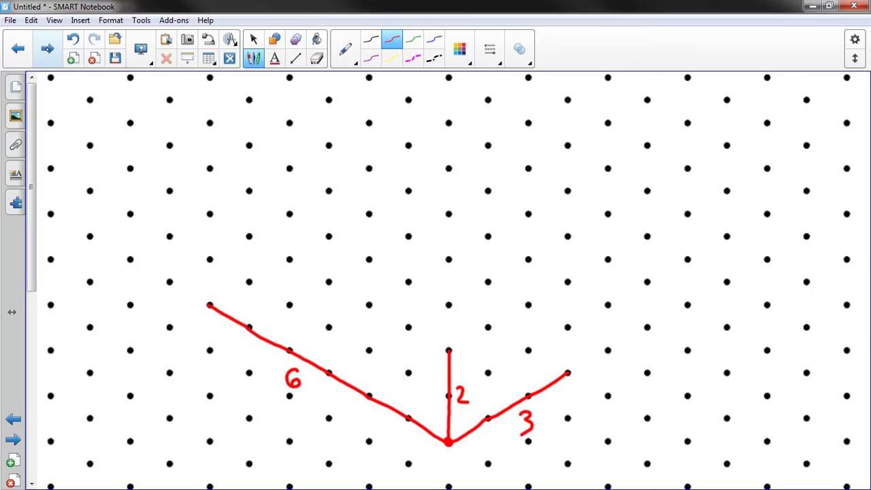
# Close the right face with a 2-unit vertical edge labelled 2 and a top edge joining both vertical edges.
pyautogui.moveTo(568, 373); pyautogui.dragTo(567, 281)
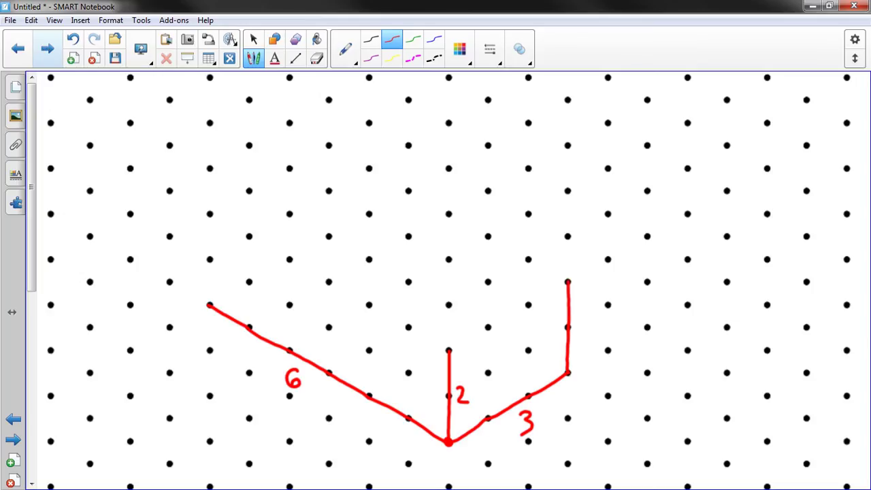
pyautogui.moveTo(579, 323); pyautogui.dragTo(593, 334)
pyautogui.moveTo(567, 281); pyautogui.dragTo(449, 350)
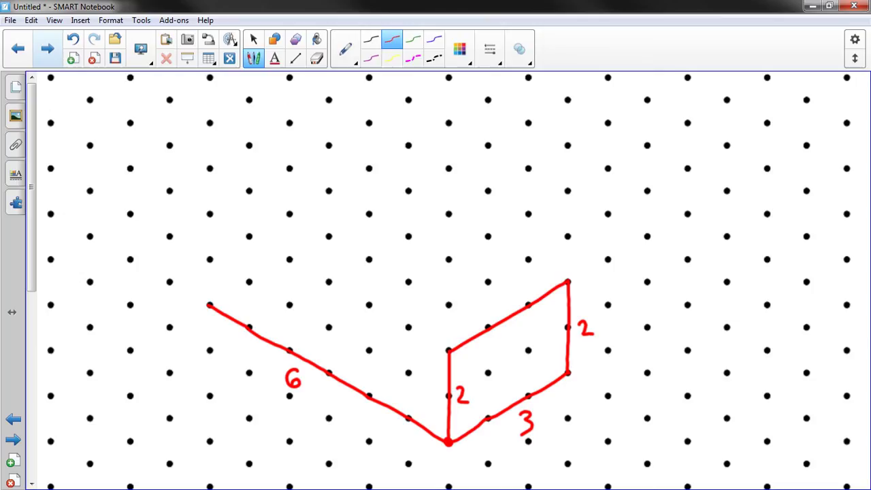
pyautogui.press('Escape')
# Highlight the right face's parallel top and bottom edges in yellow, and undo both highlights.
pyautogui.click(253, 58)
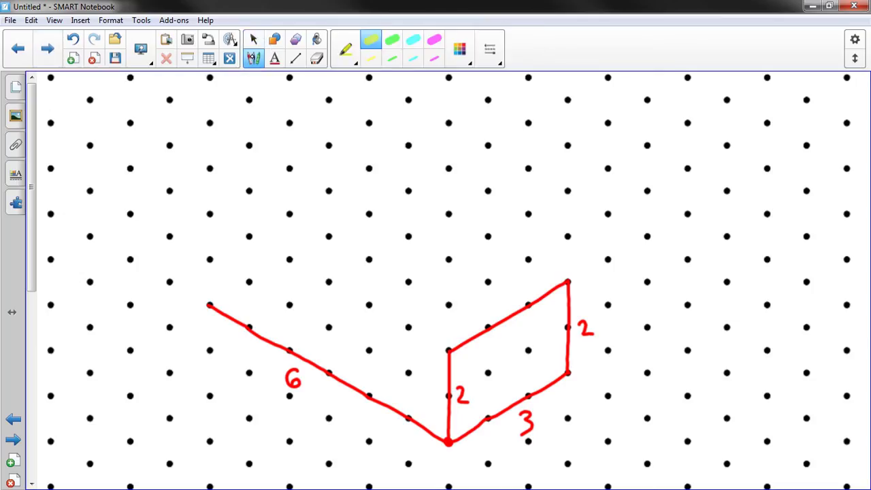
pyautogui.moveTo(569, 281); pyautogui.dragTo(441, 356)
pyautogui.moveTo(569, 371); pyautogui.dragTo(446, 443)
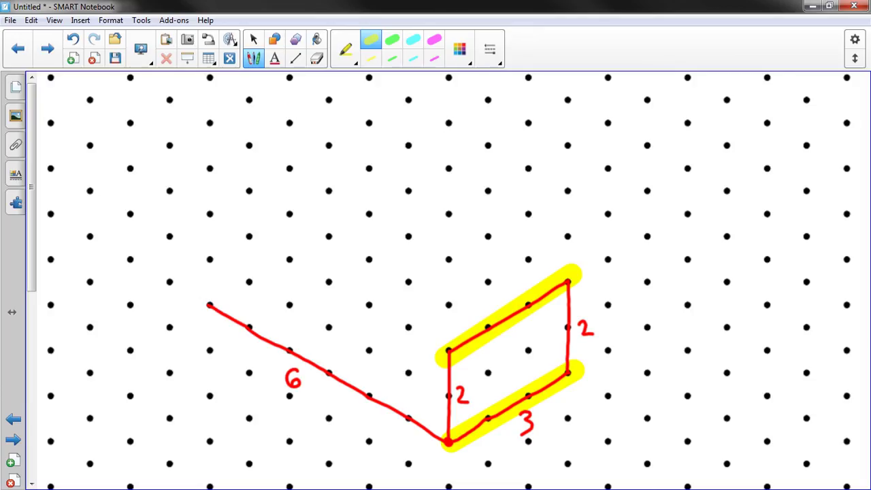
pyautogui.click(74, 41)
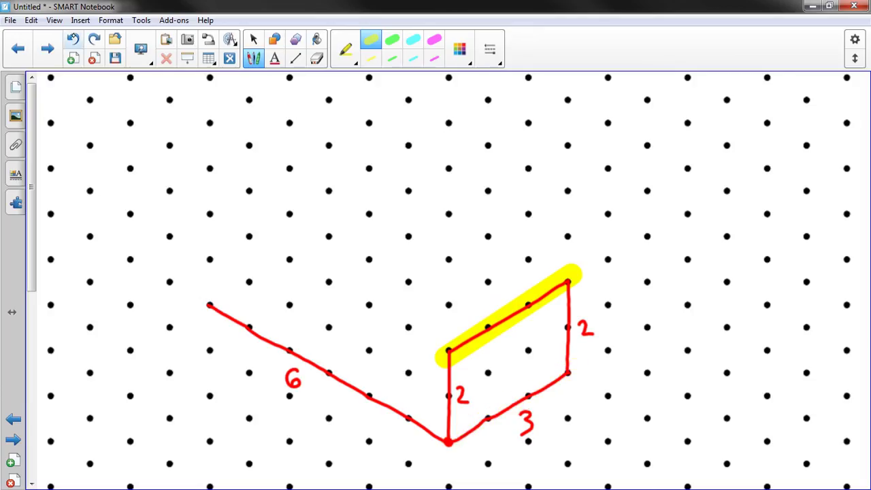
pyautogui.click(74, 40)
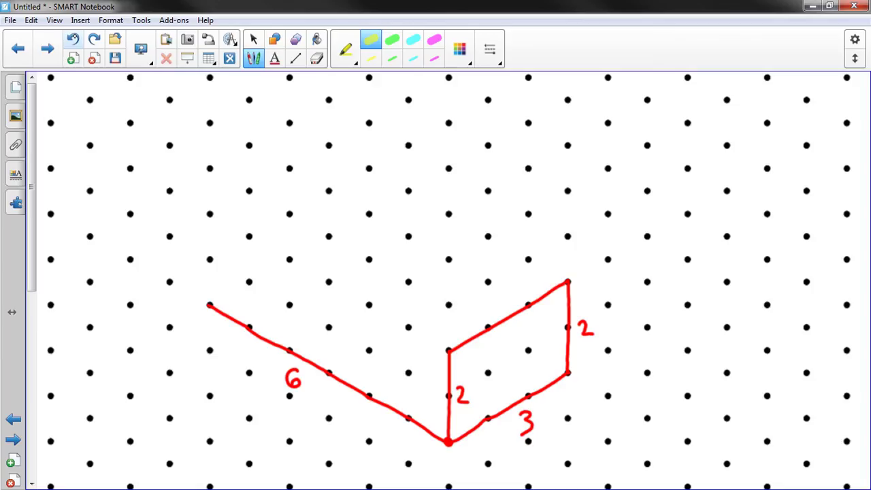
# Complete the left face in red with a 2-unit vertical edge labelled 2 and a top edge, and draw the top face's two back edges.
pyautogui.click(345, 49)
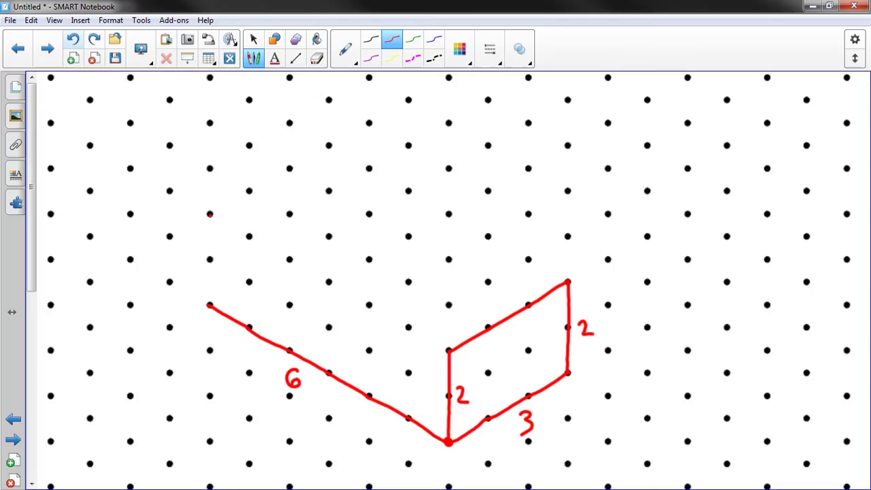
pyautogui.moveTo(210, 214); pyautogui.dragTo(209, 304)
pyautogui.moveTo(178, 249); pyautogui.dragTo(190, 265)
pyautogui.moveTo(209, 214); pyautogui.dragTo(448, 351)
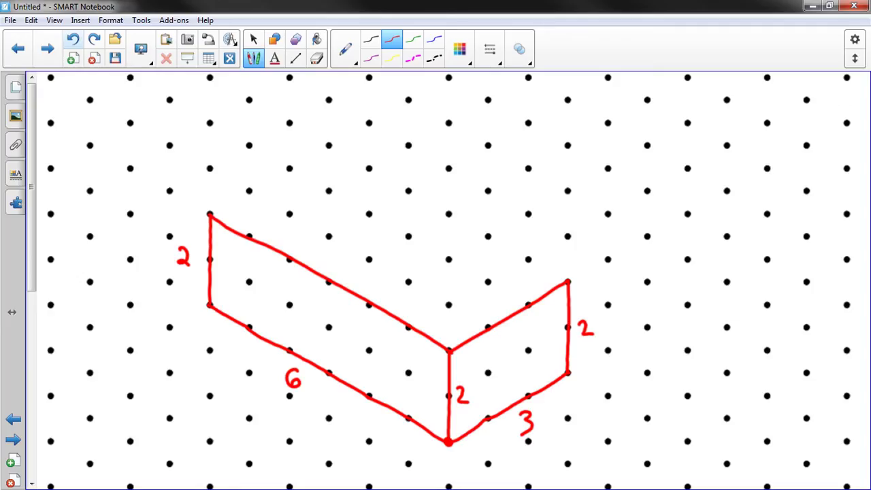
pyautogui.moveTo(568, 280); pyautogui.dragTo(324, 145)
pyautogui.moveTo(210, 215); pyautogui.dragTo(328, 146)
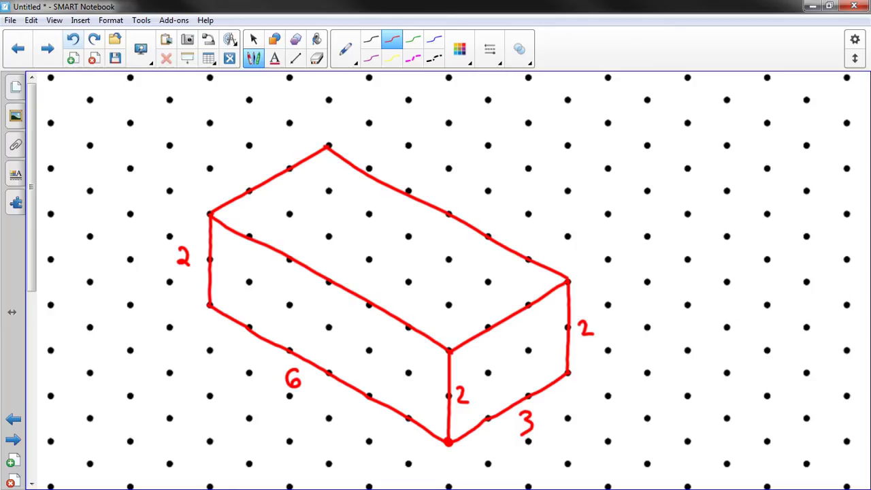
# Divide the prism's top face into unit squares with five short crosswise lines and two long lengthwise lines in red.
pyautogui.moveTo(367, 170); pyautogui.dragTo(249, 237)
pyautogui.moveTo(407, 193); pyautogui.dragTo(290, 258)
pyautogui.moveTo(448, 213); pyautogui.dragTo(329, 281)
pyautogui.moveTo(488, 236); pyautogui.dragTo(368, 304)
pyautogui.moveTo(527, 259); pyautogui.dragTo(408, 326)
pyautogui.moveTo(249, 190); pyautogui.dragTo(488, 326)
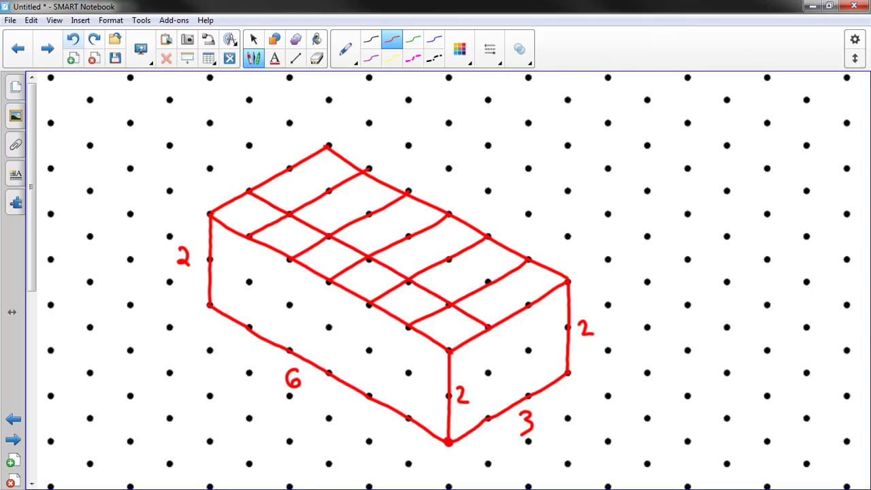
pyautogui.moveTo(530, 304); pyautogui.dragTo(289, 168)
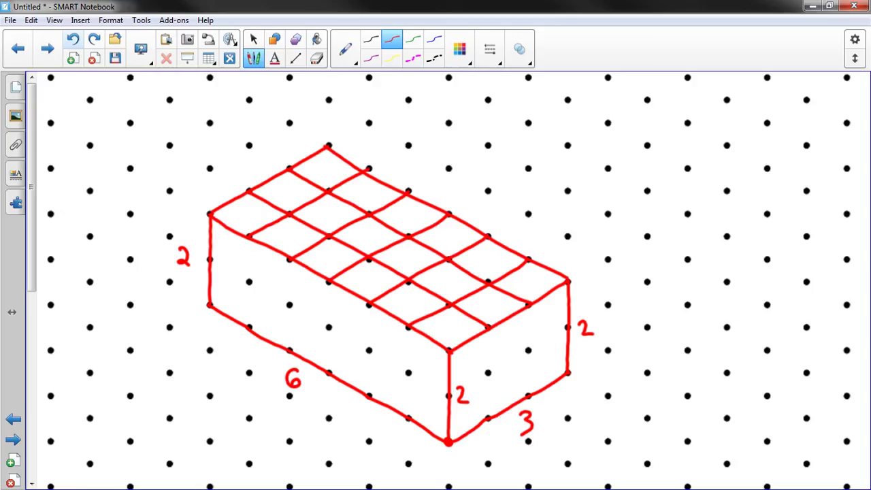
# Divide the prism's left face into unit squares with five vertical red lines and one lengthwise line at mid-height.
pyautogui.moveTo(249, 238); pyautogui.dragTo(249, 329)
pyautogui.moveTo(289, 260); pyautogui.dragTo(292, 351)
pyautogui.moveTo(328, 280); pyautogui.dragTo(330, 373)
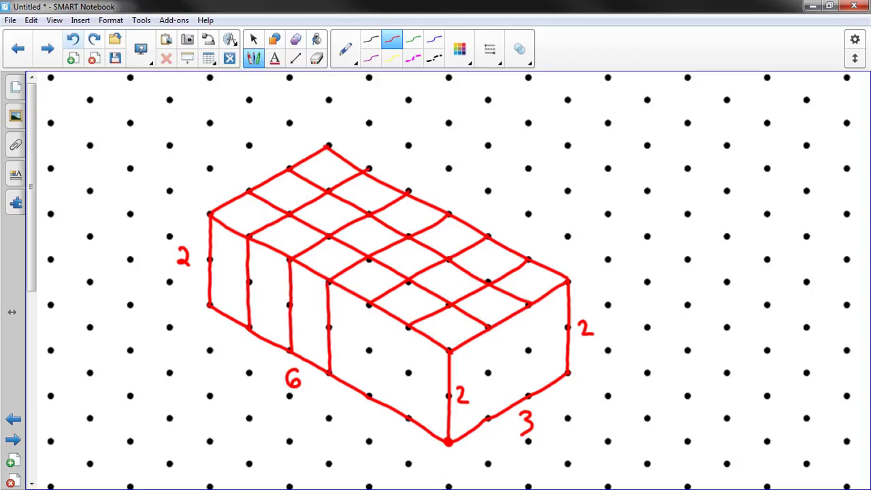
pyautogui.moveTo(368, 304); pyautogui.dragTo(369, 394)
pyautogui.moveTo(408, 328); pyautogui.dragTo(409, 418)
pyautogui.moveTo(204, 258)
pyautogui.mouseDown()
pyautogui.moveTo(315, 314)
pyautogui.moveTo(449, 396)
pyautogui.mouseUp()
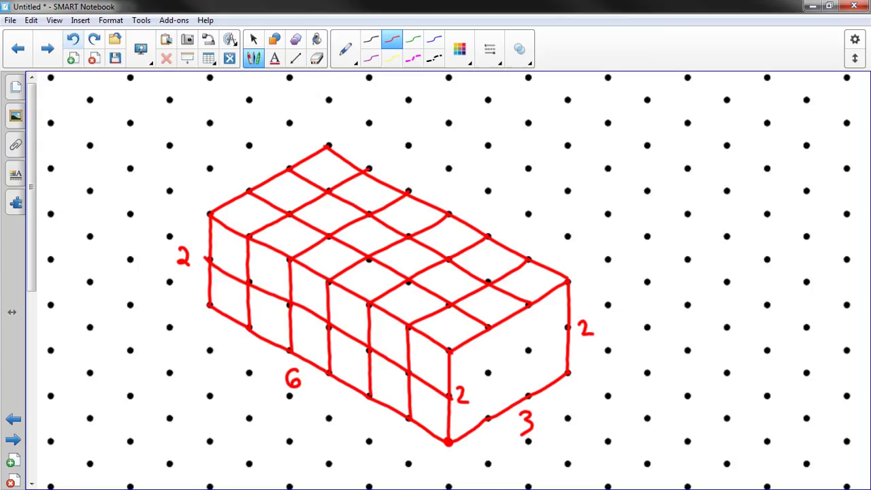
# Erase the 2 label beside the front vertical edge and shift the left face's mid-height line slightly to the left.
pyautogui.click(316, 58)
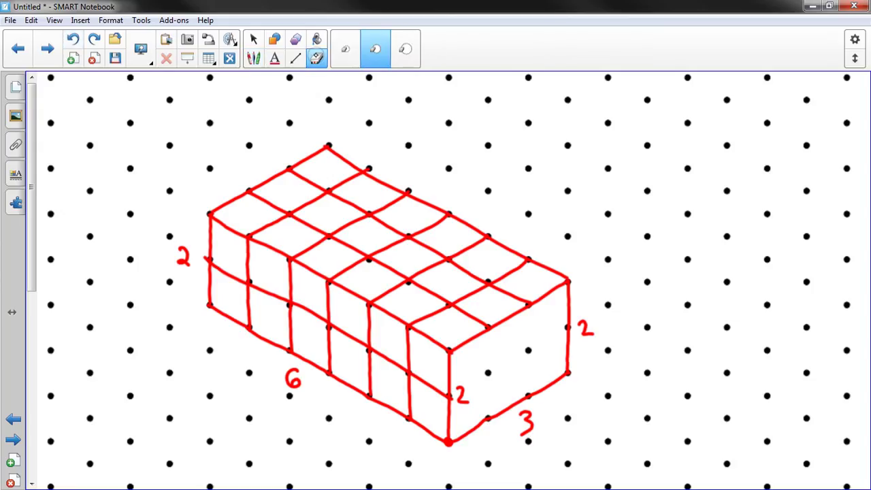
pyautogui.click(345, 49)
pyautogui.moveTo(465, 402); pyautogui.dragTo(462, 385)
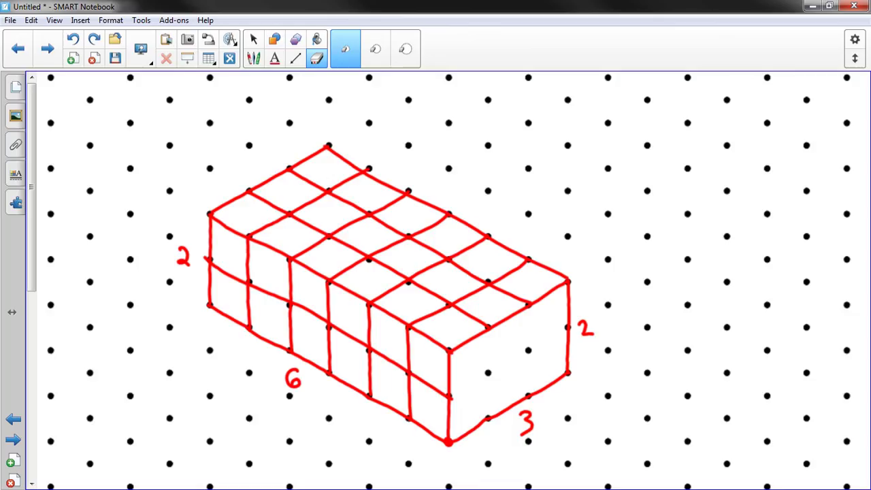
pyautogui.click(253, 39)
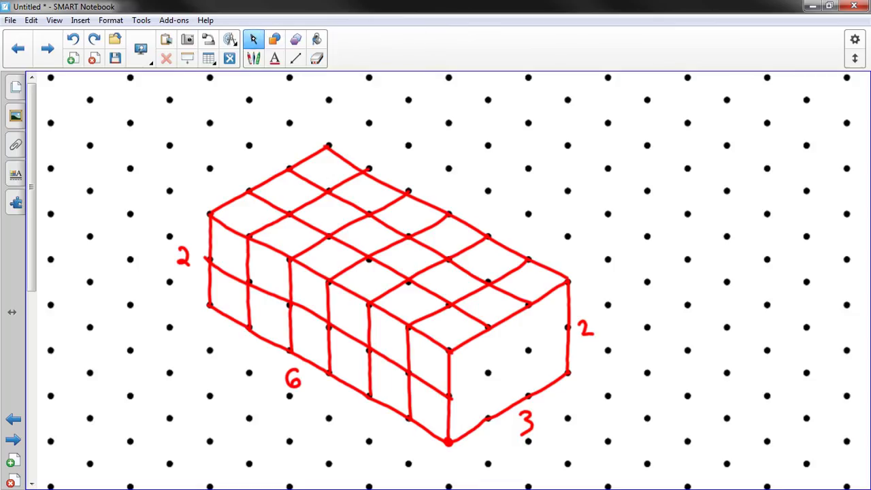
pyautogui.moveTo(328, 326)
pyautogui.mouseDown()
pyautogui.moveTo(350, 313)
pyautogui.moveTo(332, 327)
pyautogui.moveTo(319, 323)
pyautogui.mouseUp()
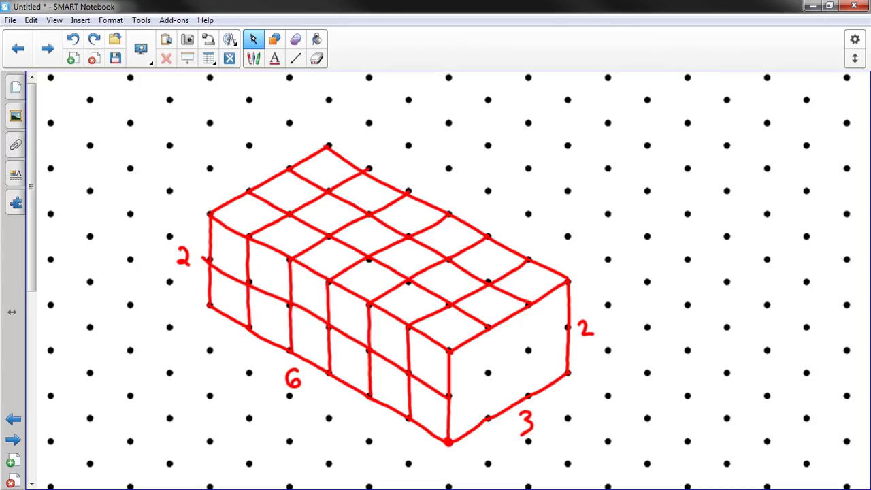
# Divide the prism's right face into unit squares with one mid-height line and two vertical lines in red.
pyautogui.click(253, 58)
pyautogui.moveTo(449, 396); pyautogui.dragTo(568, 327)
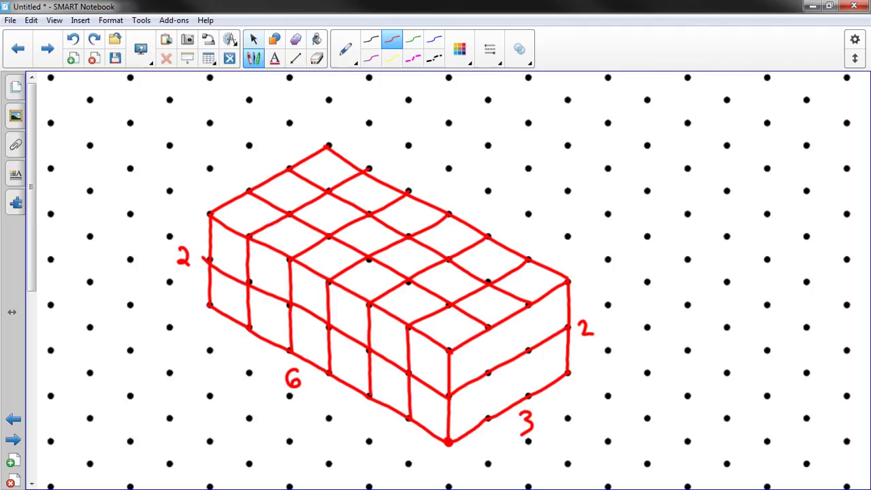
pyautogui.moveTo(528, 306); pyautogui.dragTo(530, 395)
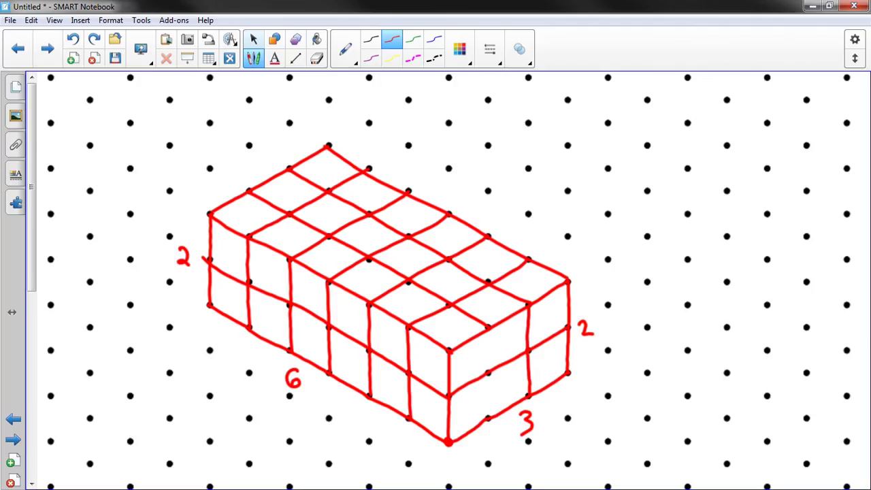
pyautogui.moveTo(488, 328); pyautogui.dragTo(488, 416)
pyautogui.click(253, 38)
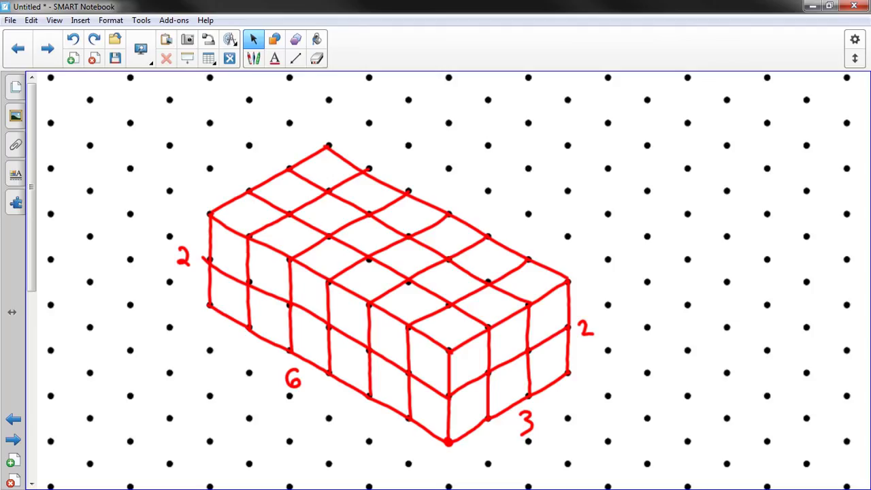
# Erase the 2 label beside the right face and highlight the remaining labels 2, 6 and 3 in yellow.
pyautogui.click(316, 58)
pyautogui.moveTo(587, 325)
pyautogui.mouseDown()
pyautogui.moveTo(594, 331)
pyautogui.moveTo(573, 321)
pyautogui.moveTo(569, 334)
pyautogui.mouseUp()
pyautogui.click(253, 58)
pyautogui.click(253, 38)
pyautogui.click(253, 58)
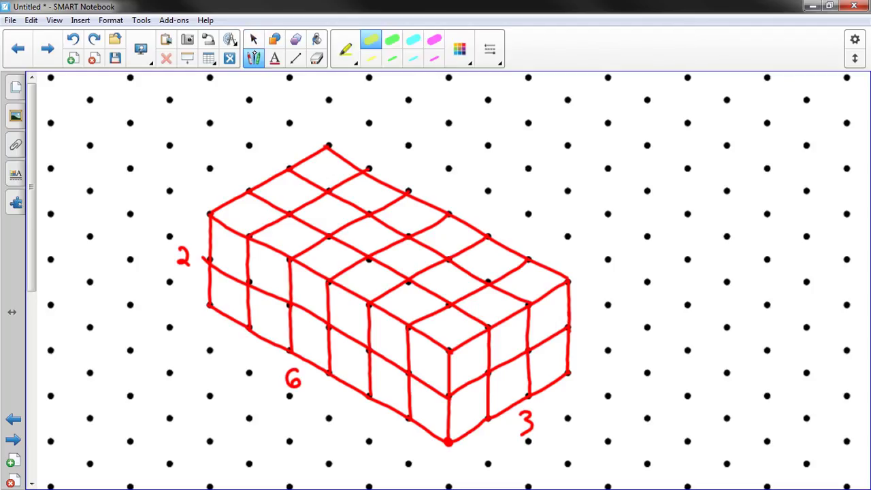
pyautogui.moveTo(173, 241)
pyautogui.mouseDown()
pyautogui.moveTo(183, 266)
pyautogui.moveTo(193, 267)
pyautogui.mouseUp()
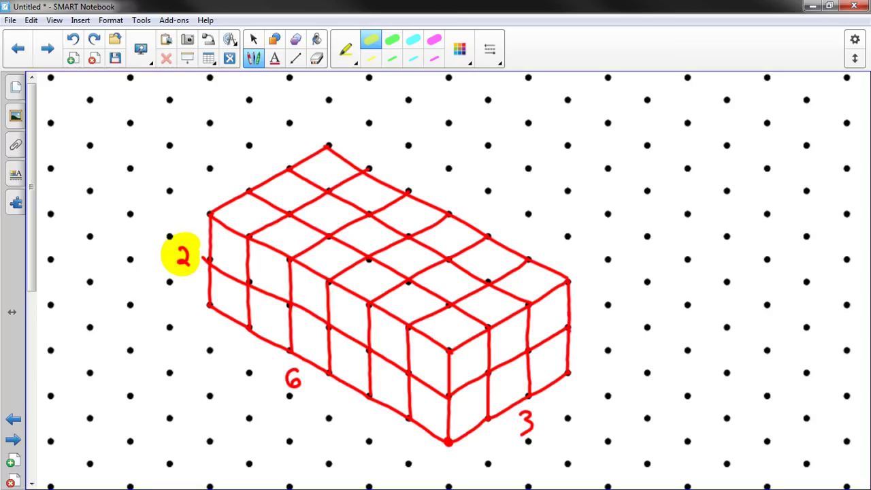
pyautogui.moveTo(282, 368)
pyautogui.mouseDown()
pyautogui.moveTo(299, 396)
pyautogui.moveTo(309, 371)
pyautogui.mouseUp()
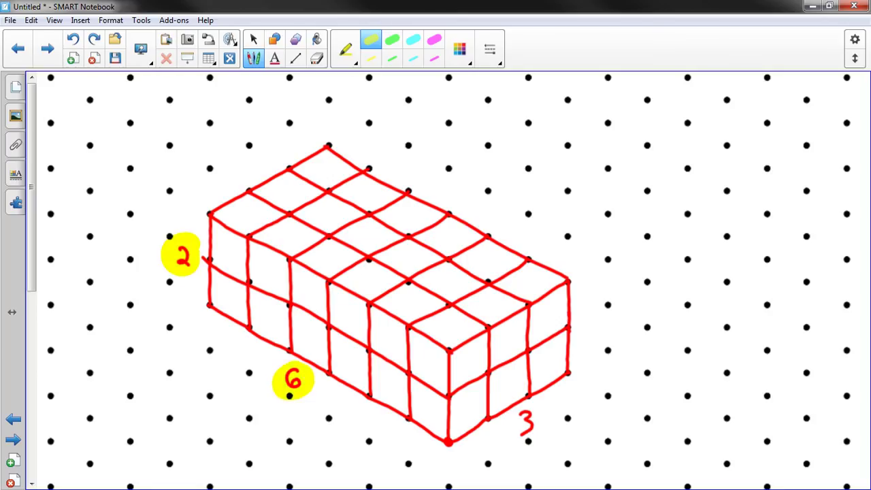
pyautogui.moveTo(515, 409)
pyautogui.mouseDown()
pyautogui.moveTo(536, 440)
pyautogui.moveTo(546, 414)
pyautogui.mouseUp()
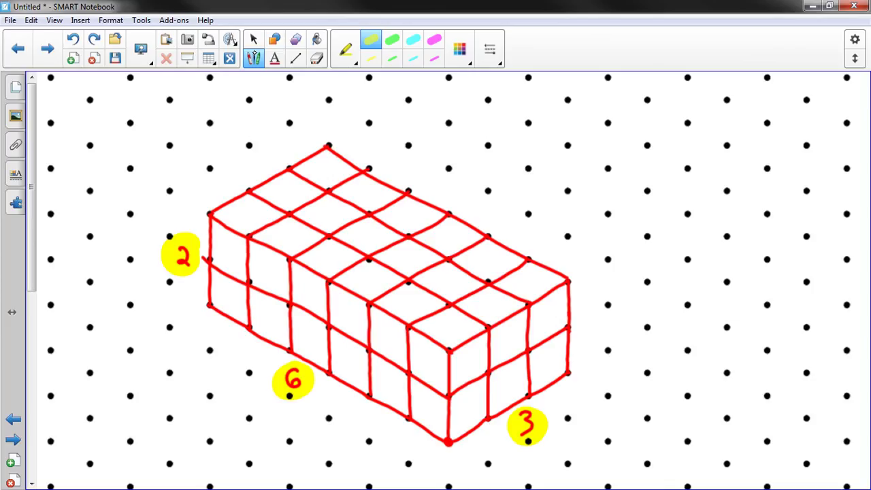
# Return to the title page and draw three red arrows pointing at the left, right and top faces of the pictured prism.
pyautogui.click(18, 48)
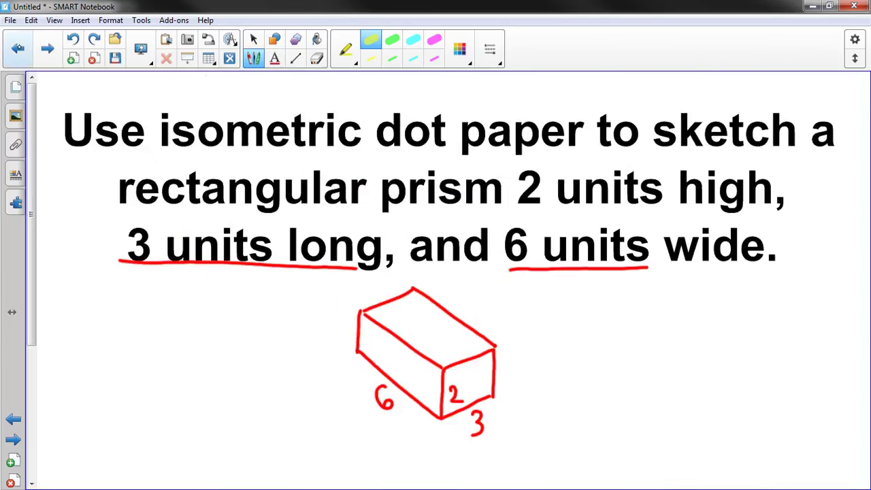
pyautogui.click(18, 48)
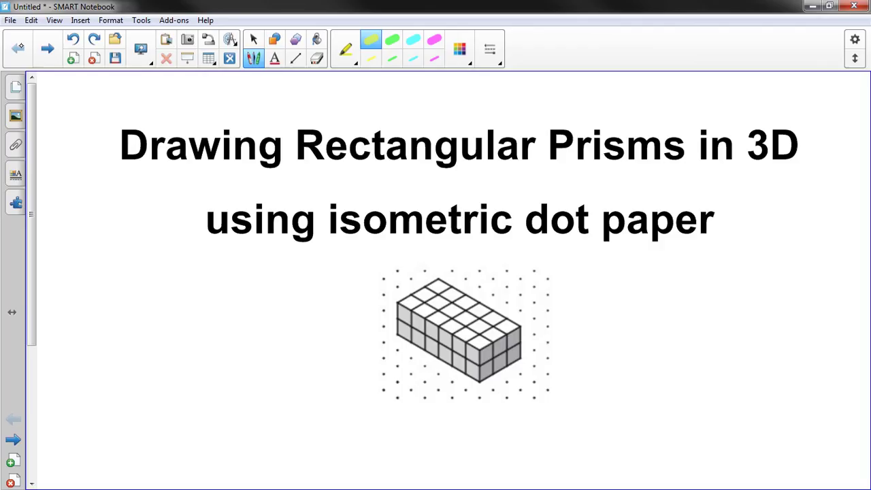
pyautogui.moveTo(421, 356)
pyautogui.mouseDown()
pyautogui.moveTo(409, 372)
pyautogui.moveTo(423, 354)
pyautogui.moveTo(419, 368)
pyautogui.mouseUp()
pyautogui.moveTo(502, 379)
pyautogui.mouseDown()
pyautogui.moveTo(534, 418)
pyautogui.moveTo(500, 378)
pyautogui.moveTo(513, 387)
pyautogui.mouseUp()
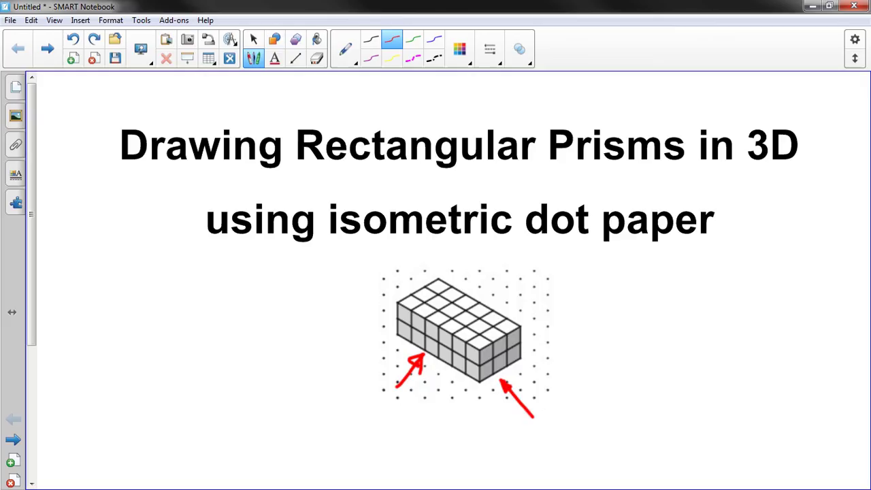
pyautogui.moveTo(480, 293)
pyautogui.mouseDown()
pyautogui.moveTo(502, 264)
pyautogui.moveTo(480, 294)
pyautogui.moveTo(490, 289)
pyautogui.mouseUp()
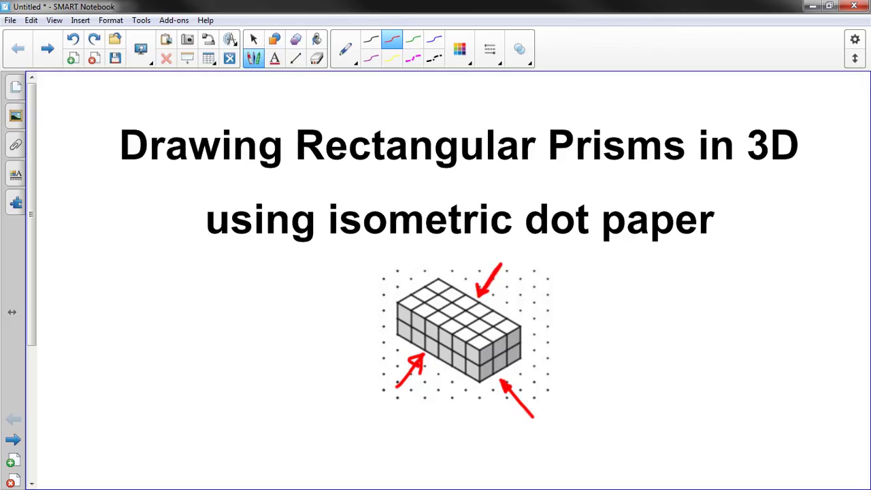
pyautogui.click(253, 38)
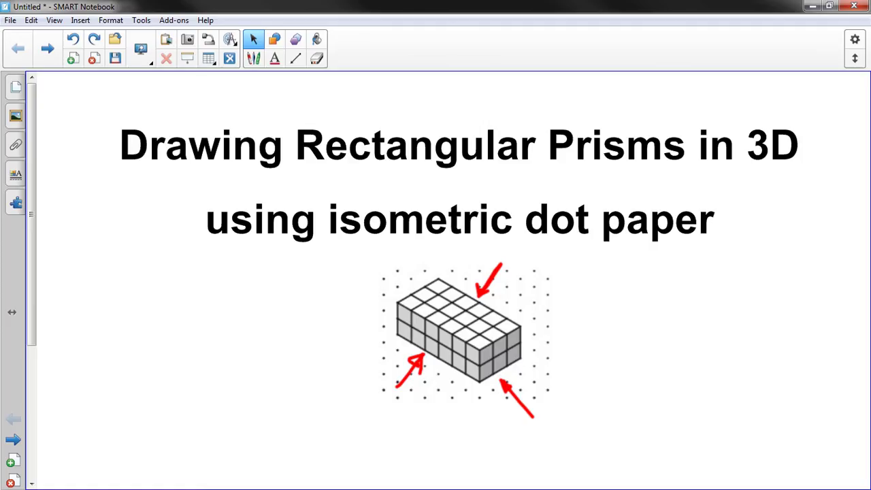
# Go forward past the finished prism and the 5-unit cube problem to the blank dot paper page.
pyautogui.click(47, 48)
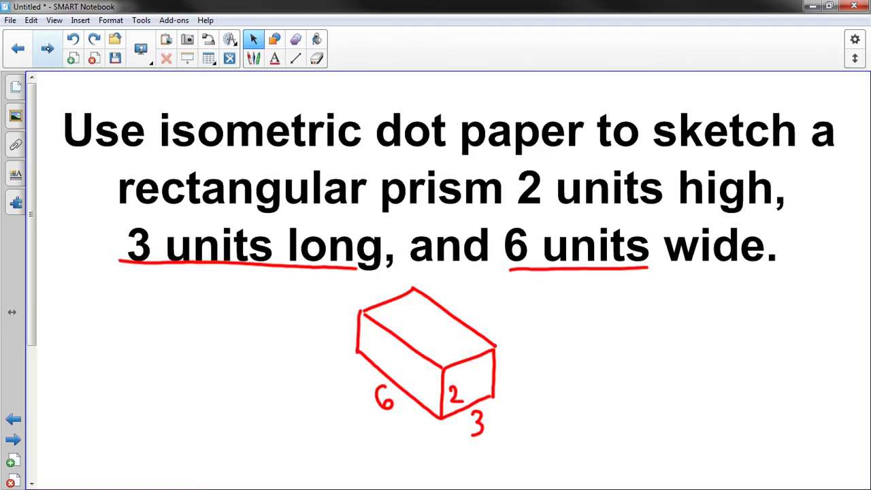
pyautogui.press('pagedown')
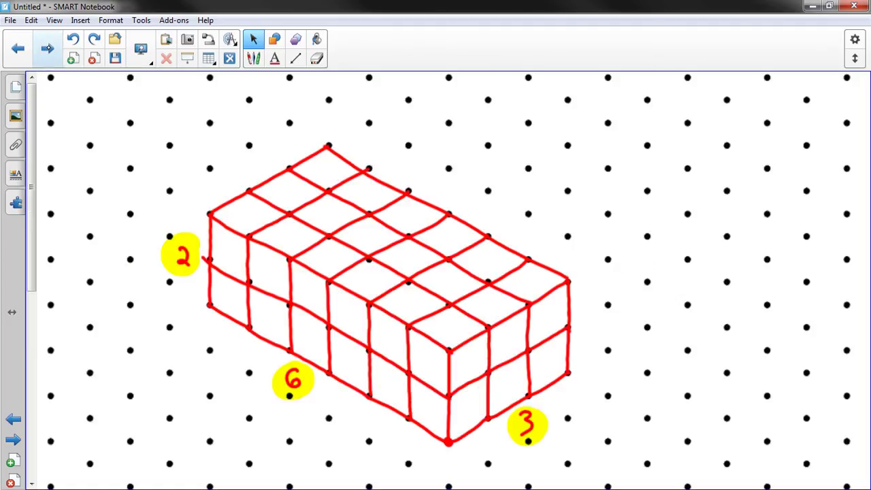
pyautogui.press('pagedown')
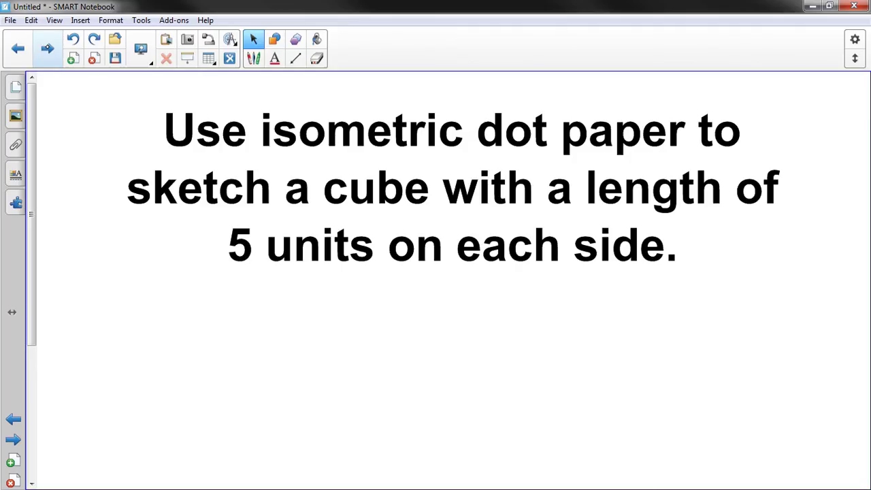
pyautogui.press('pagedown')
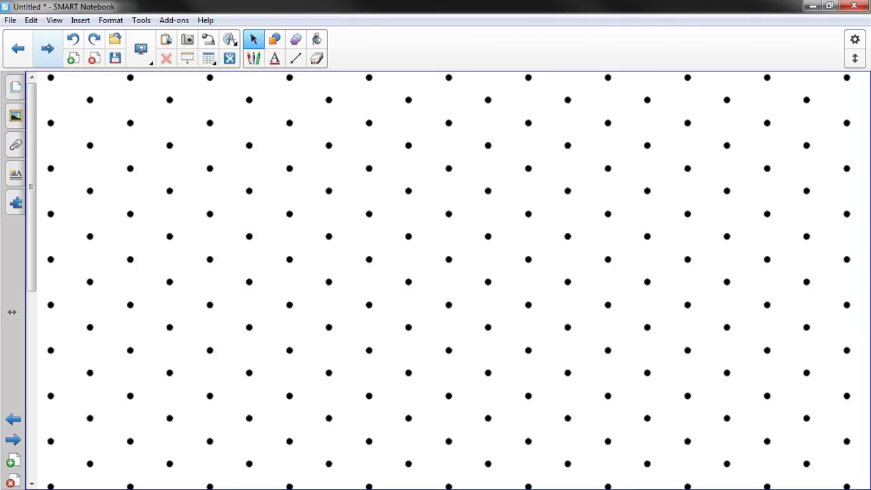
# Mark a red starting corner on a dot near the bottom centre, sketch three direction arrows from it, and erase the arrows.
pyautogui.click(253, 57)
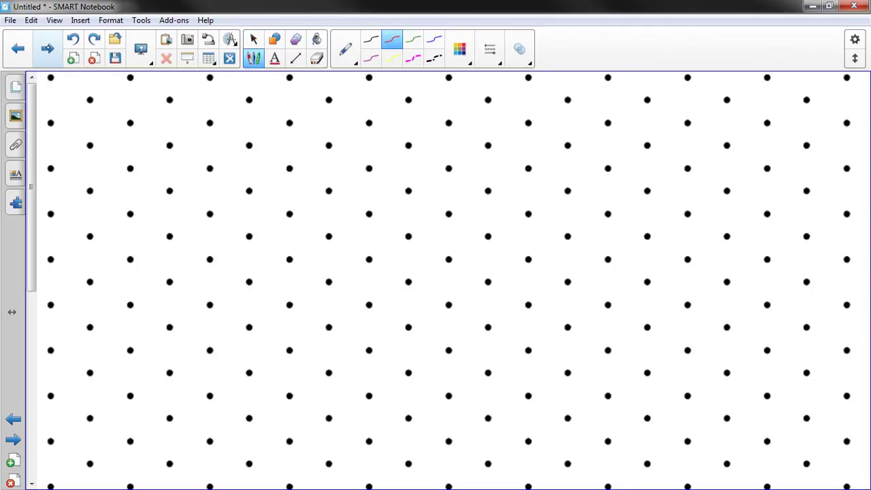
pyautogui.moveTo(406, 416)
pyautogui.mouseDown()
pyautogui.moveTo(407, 374)
pyautogui.moveTo(415, 387)
pyautogui.moveTo(402, 412)
pyautogui.moveTo(374, 394)
pyautogui.moveTo(384, 405)
pyautogui.moveTo(444, 393)
pyautogui.moveTo(446, 402)
pyautogui.mouseUp()
pyautogui.click(253, 39)
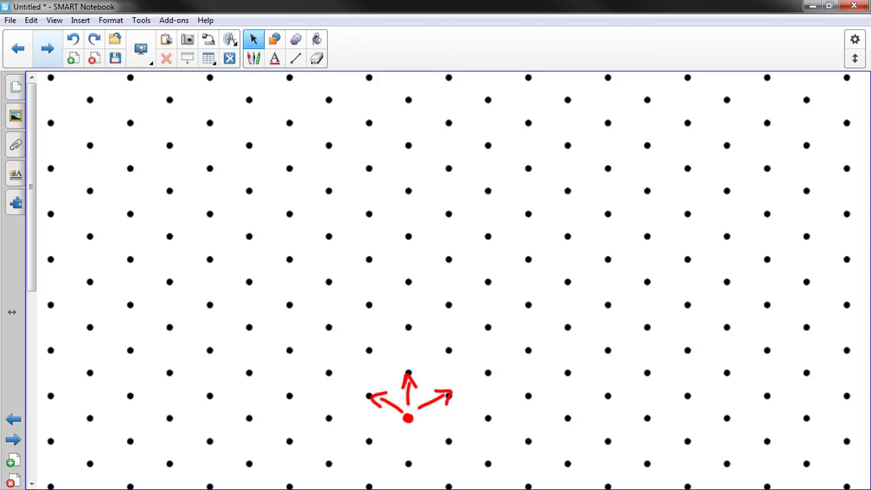
pyautogui.click(317, 58)
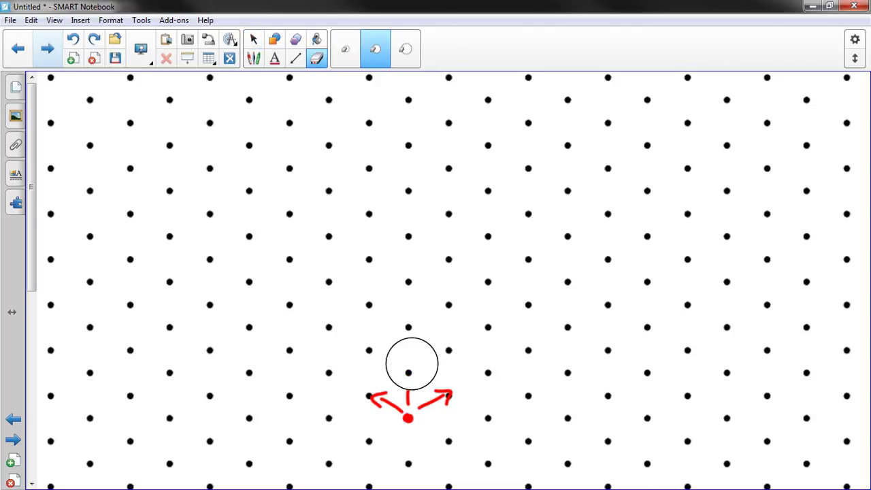
pyautogui.moveTo(408, 360)
pyautogui.mouseDown()
pyautogui.moveTo(439, 383)
pyautogui.moveTo(409, 371)
pyautogui.moveTo(378, 398)
pyautogui.moveTo(387, 391)
pyautogui.moveTo(425, 394)
pyautogui.moveTo(418, 377)
pyautogui.moveTo(379, 376)
pyautogui.mouseUp()
pyautogui.click(253, 39)
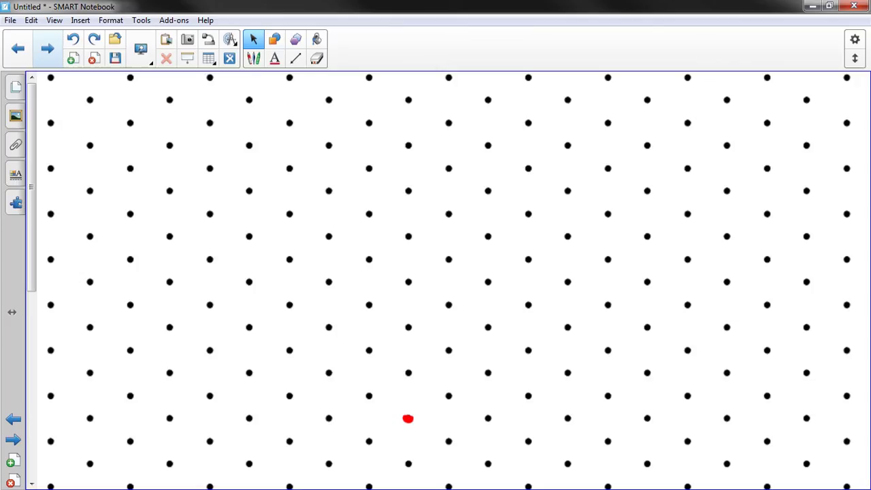
# Draw three 5-unit red edges from the marked corner, up-left, straight up and up-right, labelling the first two 5.
pyautogui.click(254, 58)
pyautogui.moveTo(408, 419); pyautogui.dragTo(208, 304)
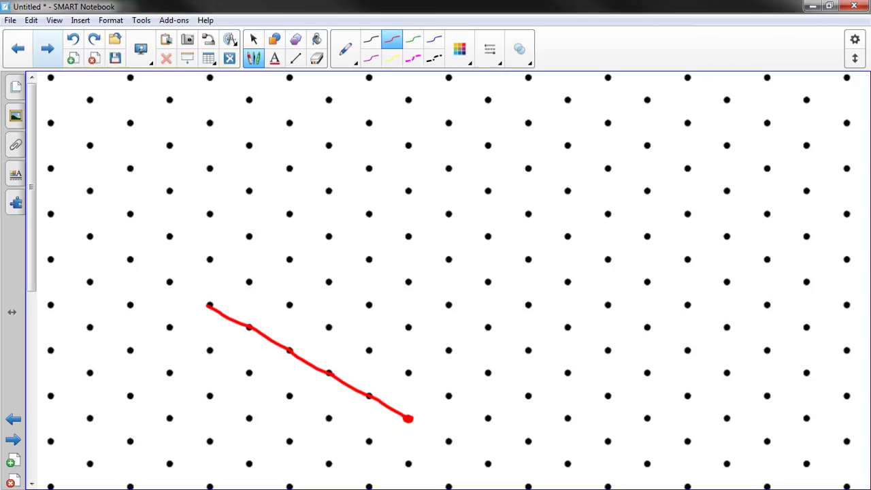
pyautogui.moveTo(277, 362)
pyautogui.mouseDown()
pyautogui.moveTo(288, 374)
pyautogui.moveTo(277, 382)
pyautogui.mouseUp()
pyautogui.moveTo(408, 416); pyautogui.dragTo(408, 358)
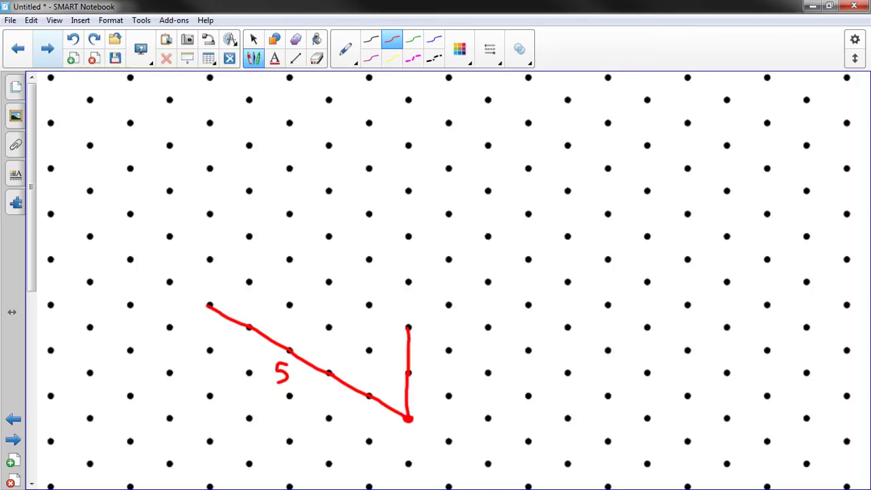
pyautogui.moveTo(408, 327); pyautogui.dragTo(408, 192)
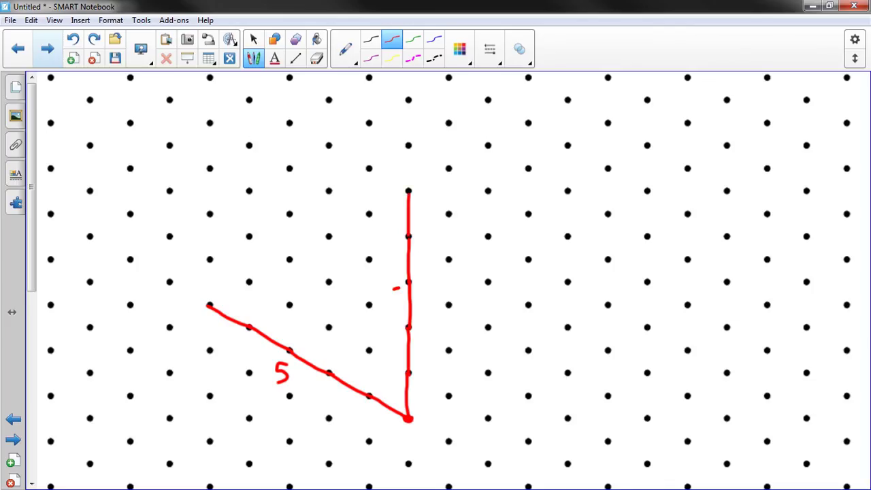
pyautogui.moveTo(392, 290); pyautogui.dragTo(390, 304)
pyautogui.moveTo(408, 417); pyautogui.dragTo(607, 305)
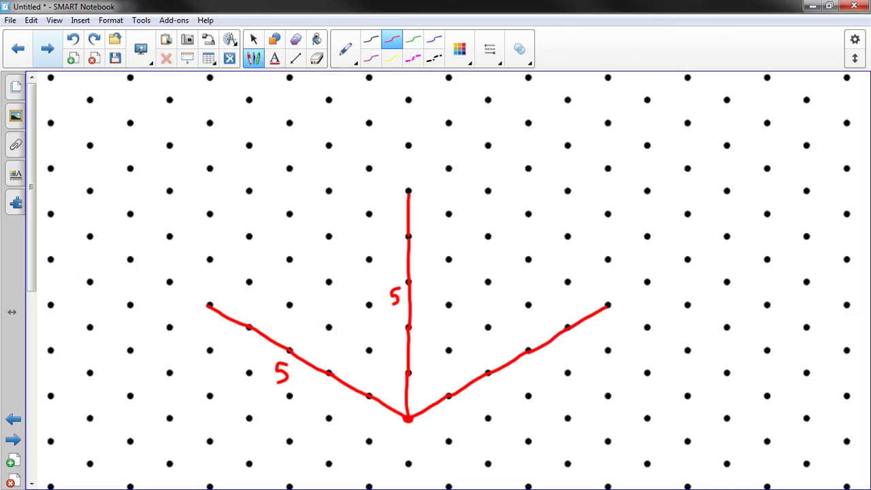
# Label the up-right edge 5 and complete the outlines of the cube's right and left faces with 5-unit red edges.
pyautogui.moveTo(534, 368); pyautogui.dragTo(533, 380)
pyautogui.moveTo(534, 368); pyautogui.dragTo(543, 366)
pyautogui.moveTo(408, 191)
pyautogui.mouseDown()
pyautogui.moveTo(606, 78)
pyautogui.moveTo(609, 308)
pyautogui.mouseUp()
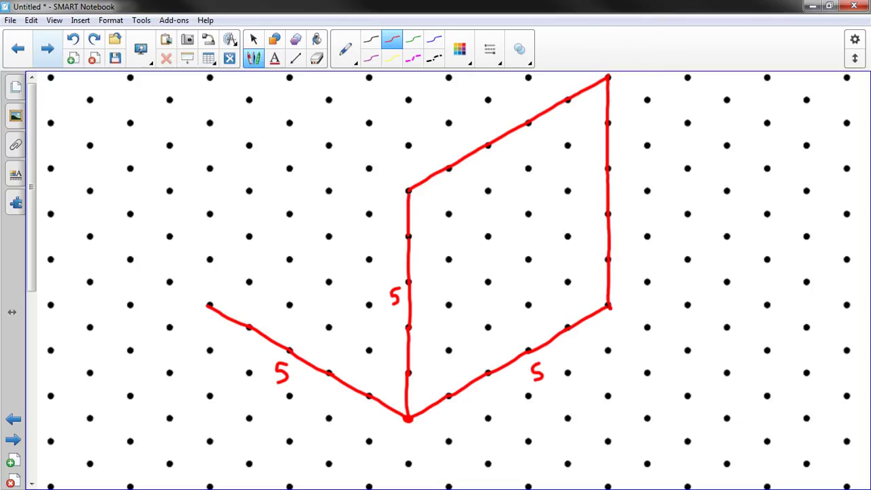
pyautogui.moveTo(409, 189); pyautogui.dragTo(210, 77)
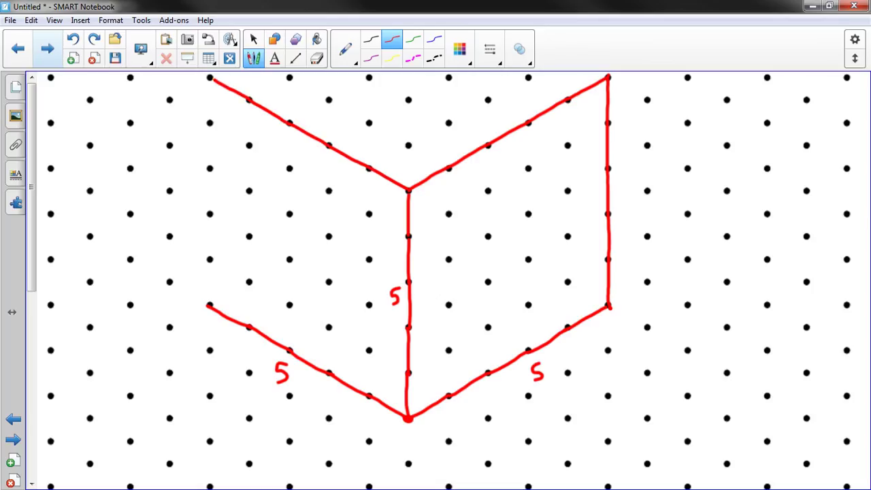
pyautogui.moveTo(208, 305); pyautogui.dragTo(208, 77)
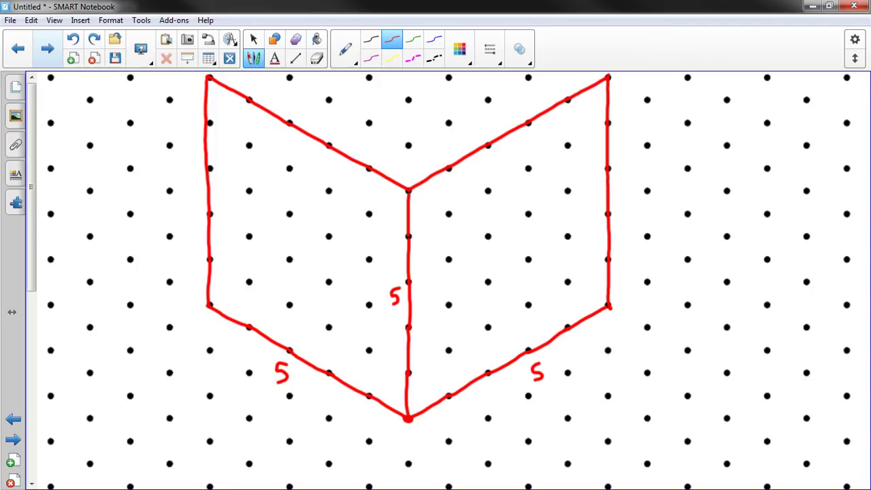
# Select the whole cube sketch, move it straight down three dot spacings with its corners on dots, and deselect it.
pyautogui.click(253, 39)
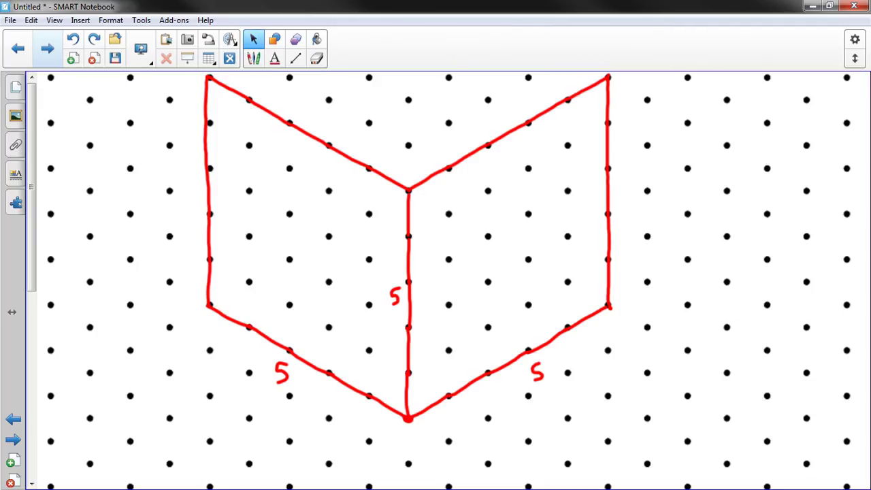
pyautogui.moveTo(165, 75)
pyautogui.mouseDown()
pyautogui.moveTo(175, 238)
pyautogui.moveTo(247, 330)
pyautogui.moveTo(418, 377)
pyautogui.moveTo(518, 427)
pyautogui.moveTo(621, 444)
pyautogui.mouseUp()
pyautogui.moveTo(327, 362); pyautogui.dragTo(327, 449)
pyautogui.moveTo(408, 361); pyautogui.dragTo(407, 411)
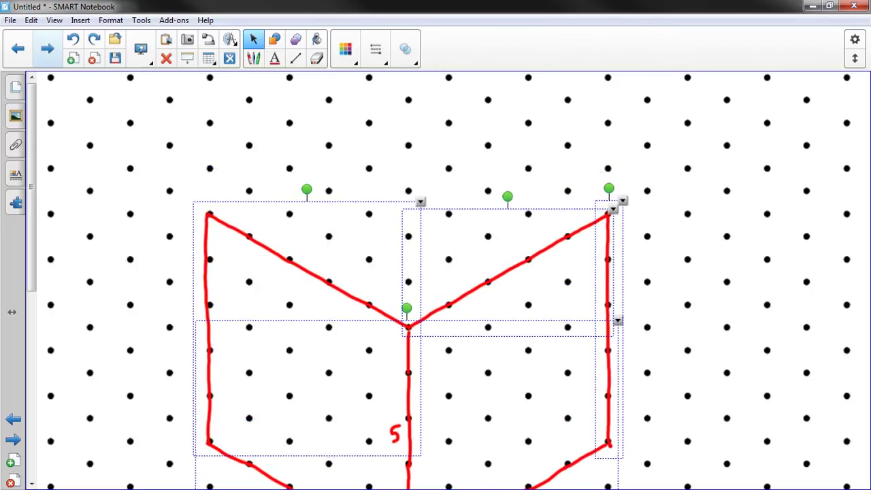
pyautogui.press('Escape')
pyautogui.moveTo(31, 188)
pyautogui.mouseDown()
pyautogui.moveTo(31, 271)
pyautogui.moveTo(45, 187)
pyautogui.mouseUp()
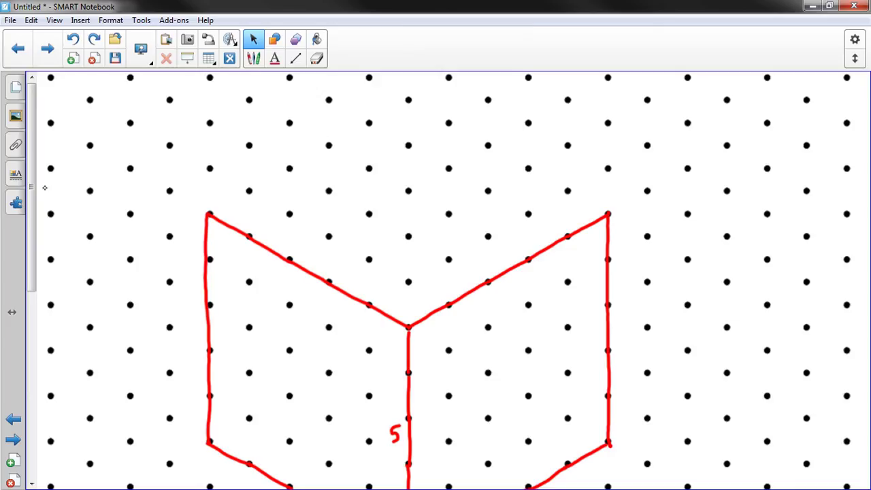
# Close the cube's top face with two 5-unit red edges from the upper outer corners to a shared back corner.
pyautogui.press('p')
pyautogui.moveTo(607, 213); pyautogui.dragTo(447, 122)
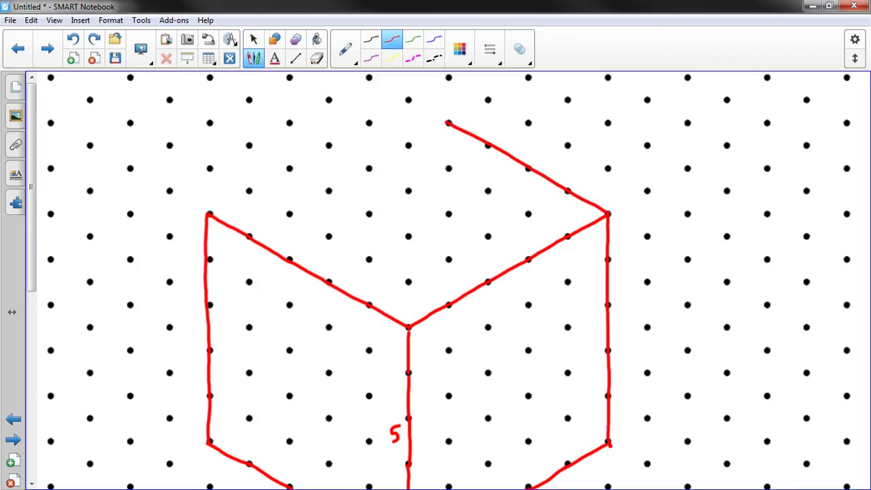
pyautogui.moveTo(208, 214)
pyautogui.mouseDown()
pyautogui.moveTo(409, 99)
pyautogui.moveTo(447, 122)
pyautogui.mouseUp()
# Divide the cube's top face into a 5 by 5 grid with four red lines in each slanted direction.
pyautogui.moveTo(31, 197)
pyautogui.mouseDown()
pyautogui.moveTo(32, 241)
pyautogui.moveTo(33, 194)
pyautogui.mouseUp()
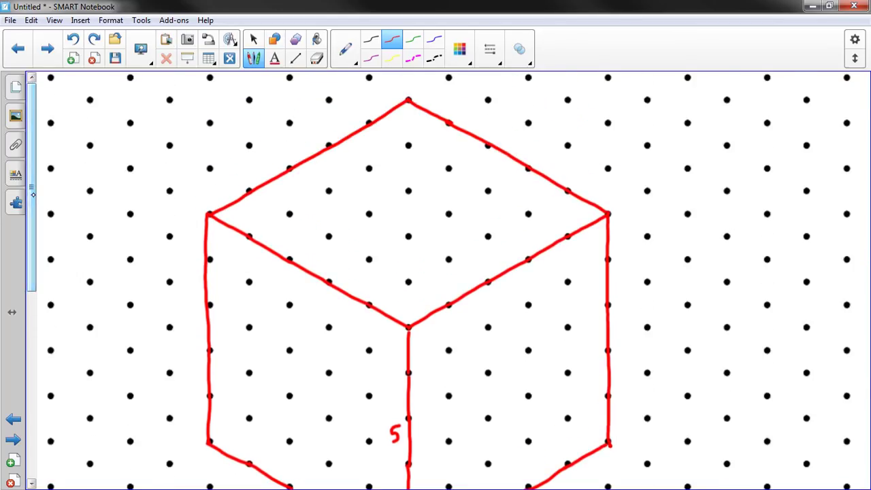
pyautogui.moveTo(568, 236); pyautogui.dragTo(370, 122)
pyautogui.moveTo(328, 146); pyautogui.dragTo(528, 258)
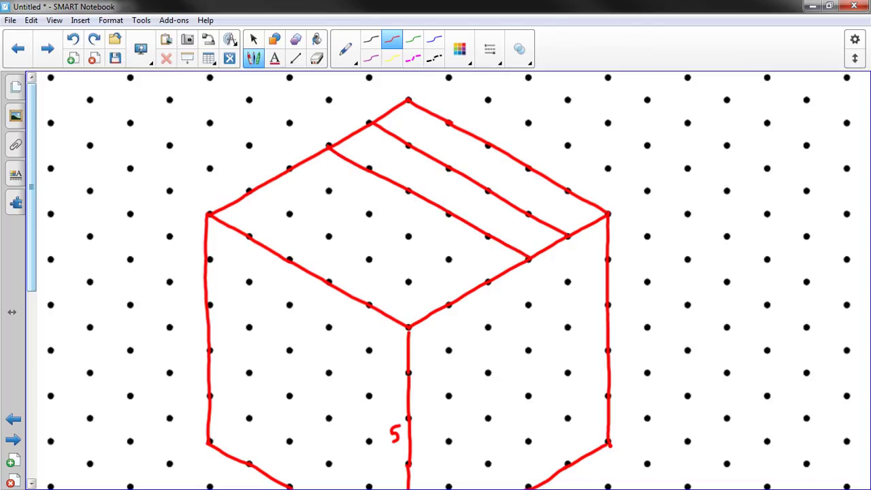
pyautogui.moveTo(290, 168); pyautogui.dragTo(487, 281)
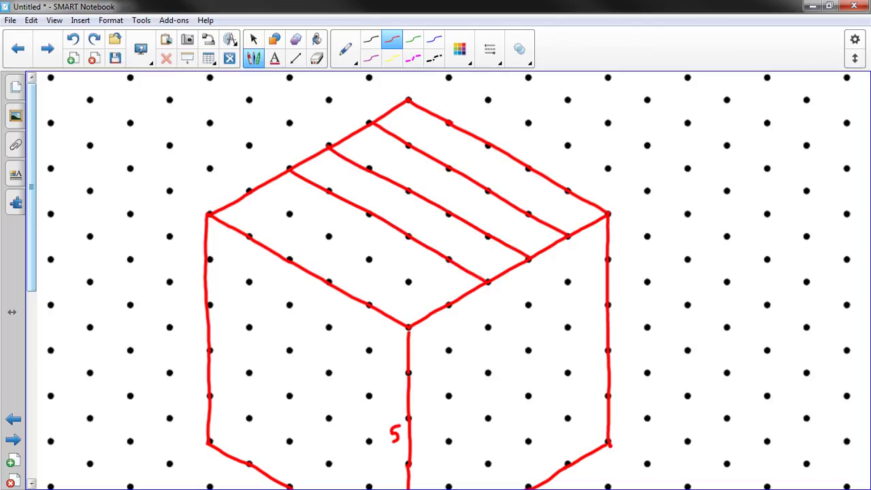
pyautogui.moveTo(249, 192); pyautogui.dragTo(448, 304)
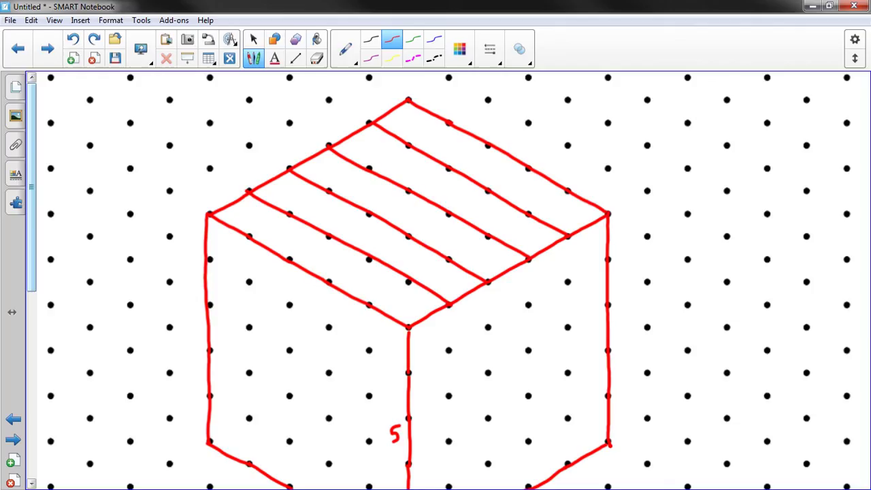
pyautogui.moveTo(370, 299); pyautogui.dragTo(567, 192)
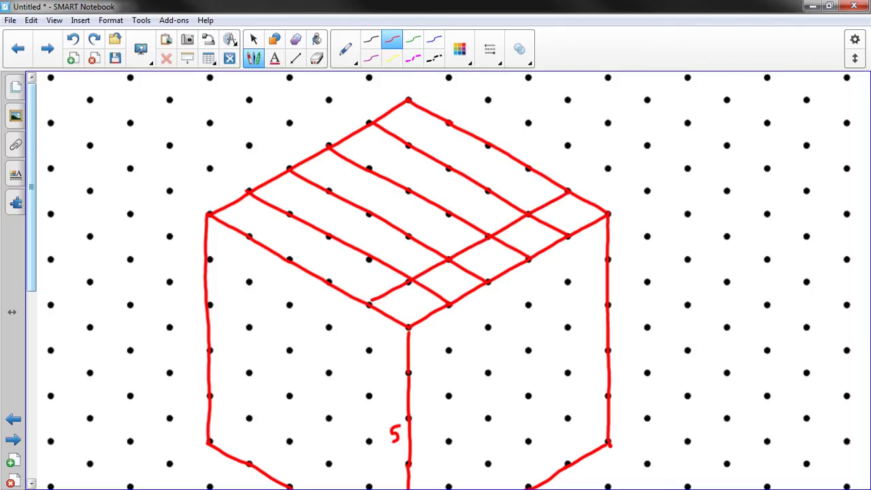
pyautogui.moveTo(528, 168); pyautogui.dragTo(328, 281)
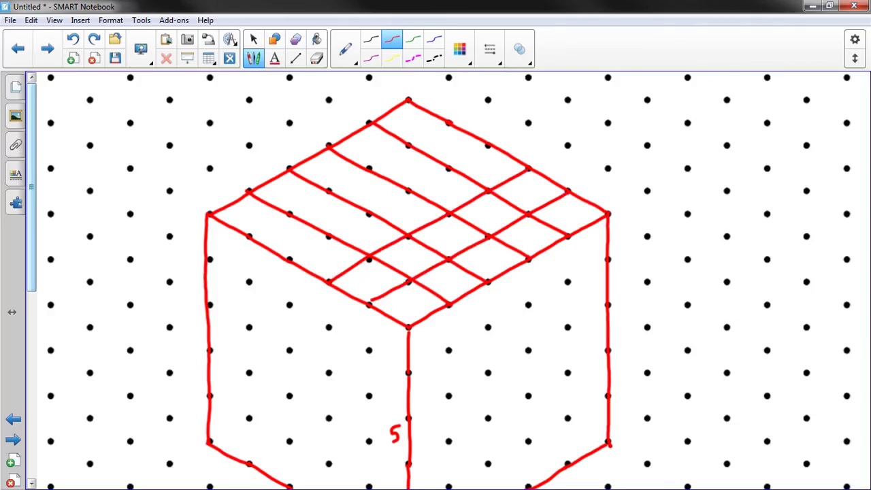
pyautogui.moveTo(289, 259); pyautogui.dragTo(490, 146)
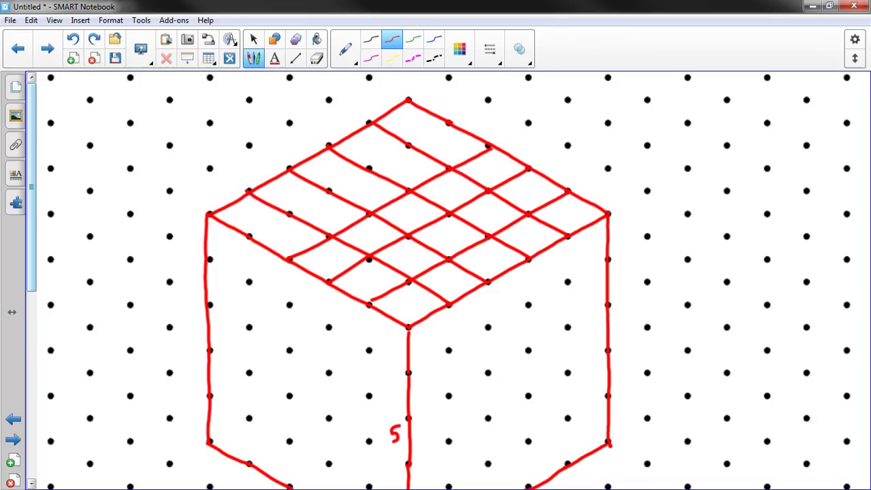
pyautogui.moveTo(449, 123); pyautogui.dragTo(249, 236)
# Divide the cube's left face into a 5 by 5 grid with four vertical and four slanted red lines.
pyautogui.moveTo(31, 182); pyautogui.dragTo(36, 234)
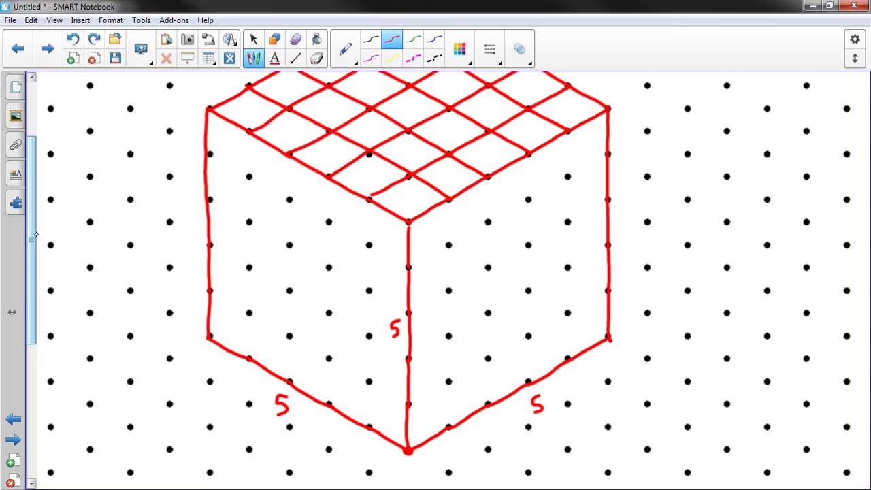
pyautogui.moveTo(369, 199); pyautogui.dragTo(371, 427)
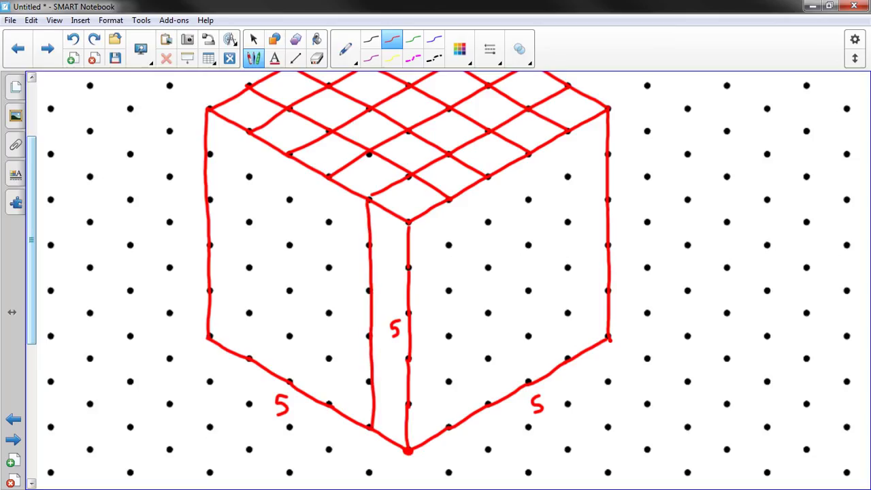
pyautogui.moveTo(327, 178); pyautogui.dragTo(330, 405)
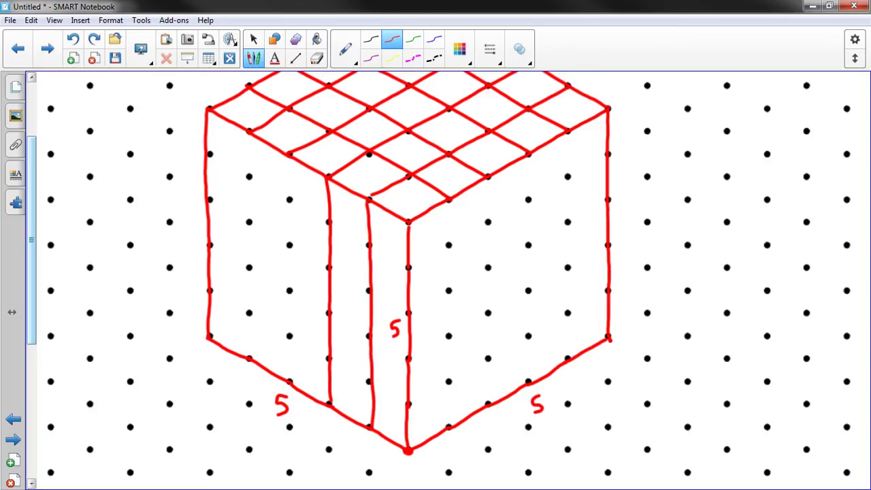
pyautogui.moveTo(288, 155); pyautogui.dragTo(290, 382)
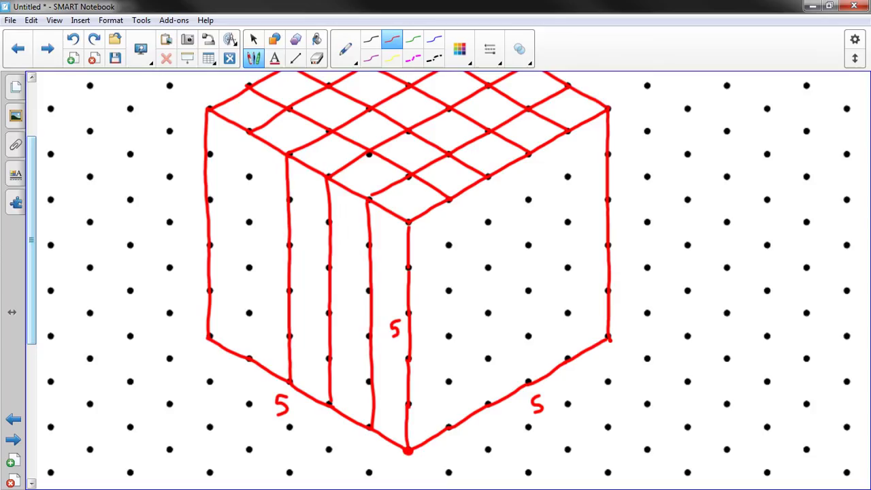
pyautogui.moveTo(249, 130); pyautogui.dragTo(249, 358)
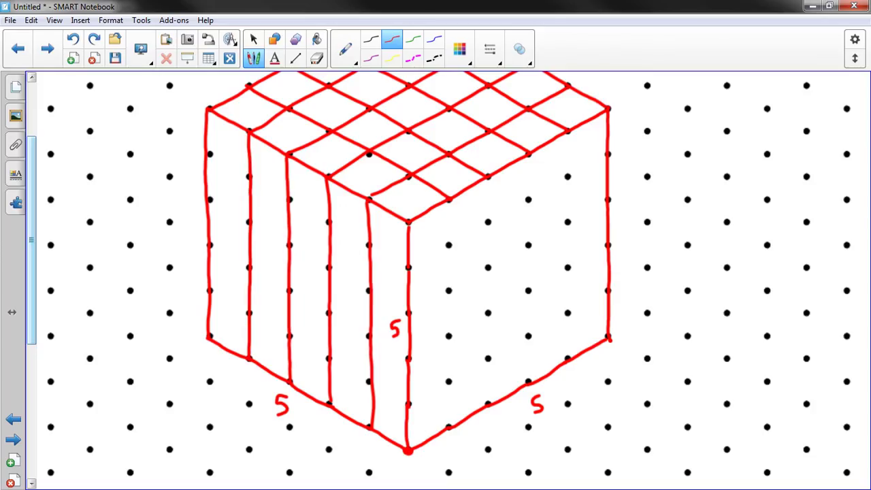
pyautogui.moveTo(209, 153); pyautogui.dragTo(408, 266)
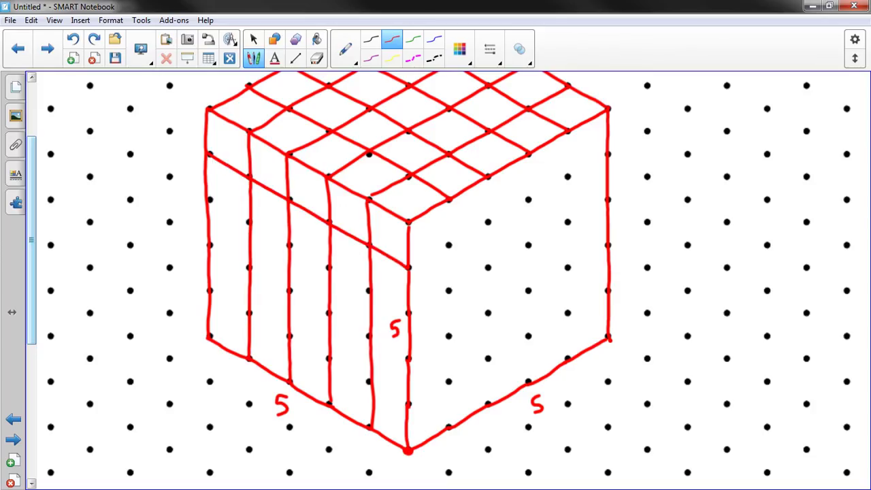
pyautogui.moveTo(208, 200); pyautogui.dragTo(408, 313)
pyautogui.moveTo(212, 248); pyautogui.dragTo(408, 358)
pyautogui.moveTo(209, 289); pyautogui.dragTo(408, 402)
# Divide the cube's right face into a 5 by 5 grid with four vertical and four slanted red lines.
pyautogui.moveTo(446, 201); pyautogui.dragTo(450, 426)
pyautogui.moveTo(485, 178); pyautogui.dragTo(490, 404)
pyautogui.moveTo(526, 165); pyautogui.dragTo(529, 384)
pyautogui.moveTo(567, 131); pyautogui.dragTo(573, 357)
pyautogui.moveTo(608, 293); pyautogui.dragTo(410, 401)
pyautogui.moveTo(410, 356); pyautogui.dragTo(608, 245)
pyautogui.moveTo(609, 200); pyautogui.dragTo(409, 315)
pyautogui.moveTo(410, 267); pyautogui.dragTo(608, 155)
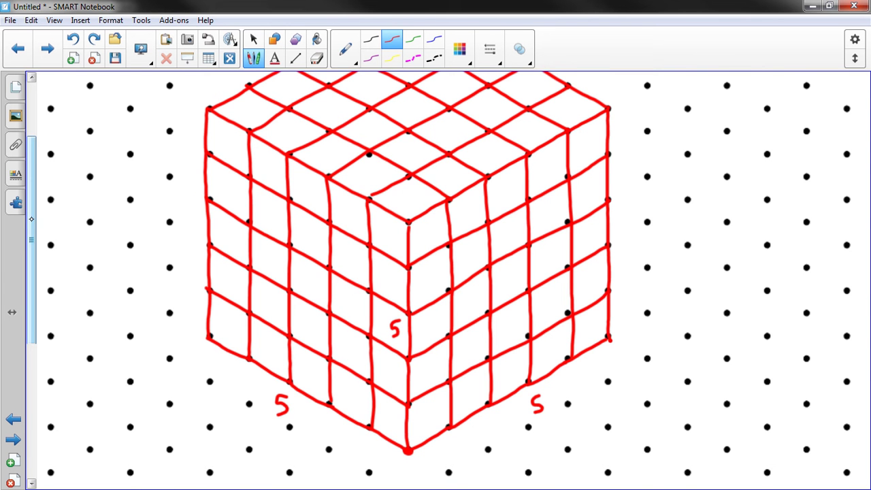
# Go forward past the prism problem with height 1, width 2 and length 3 units to the blank dot paper page.
pyautogui.moveTo(31, 219)
pyautogui.mouseDown()
pyautogui.moveTo(31, 178)
pyautogui.moveTo(34, 211)
pyautogui.mouseUp()
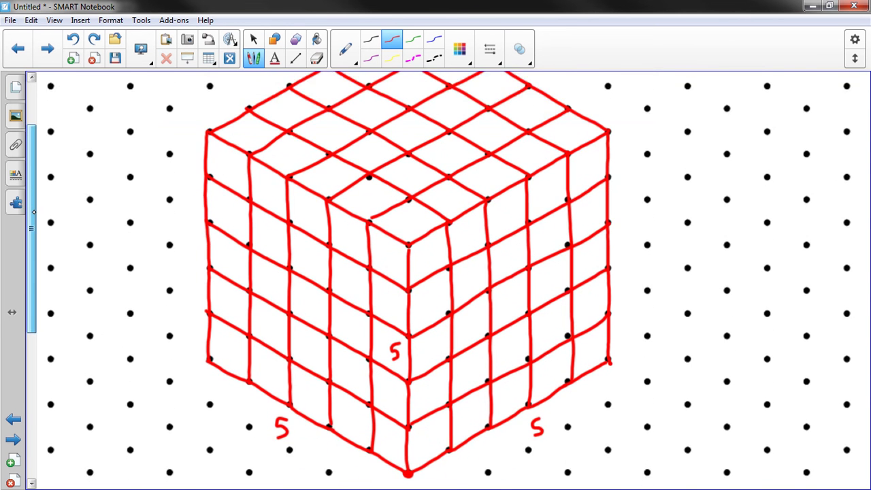
pyautogui.scroll(-3, 33, 211)
pyautogui.scroll(3, 35, 208)
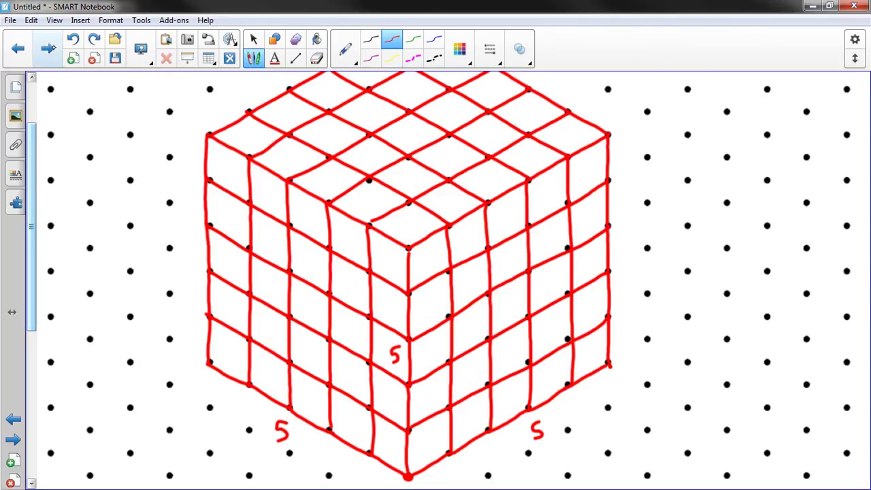
pyautogui.click(48, 49)
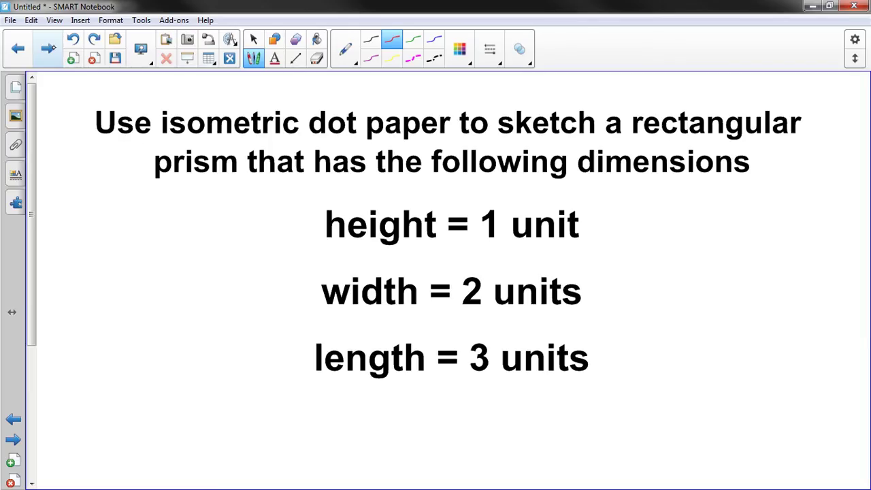
pyautogui.click(52, 48)
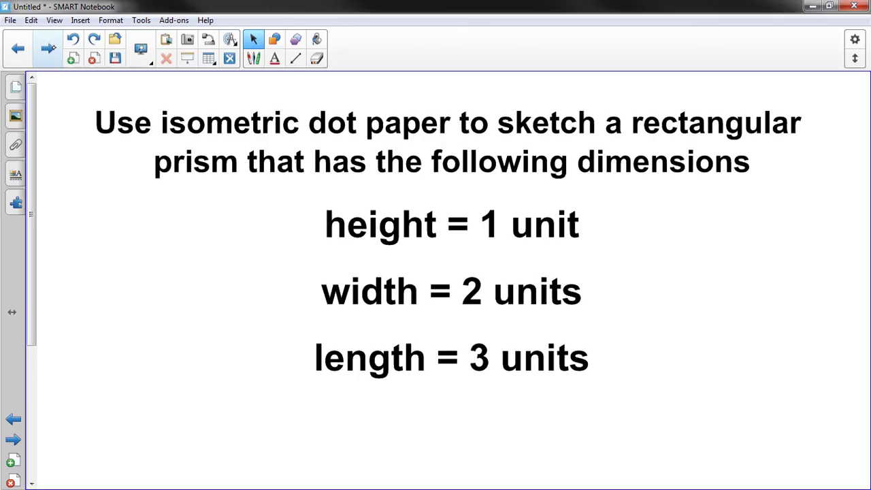
pyautogui.click(48, 45)
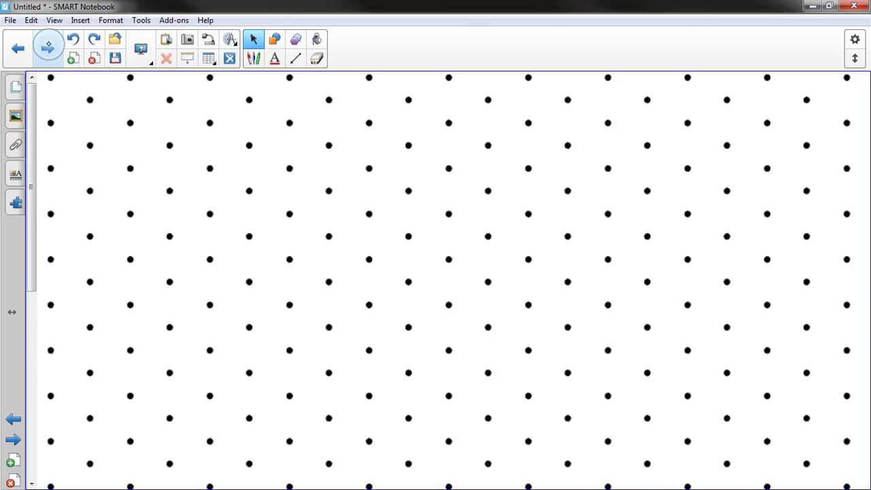
# From a dot below the page centre, draw red edges 1 unit up, 2 units up-left and 3 units up-right, labelling them 1, 2 and 3.
pyautogui.click(253, 58)
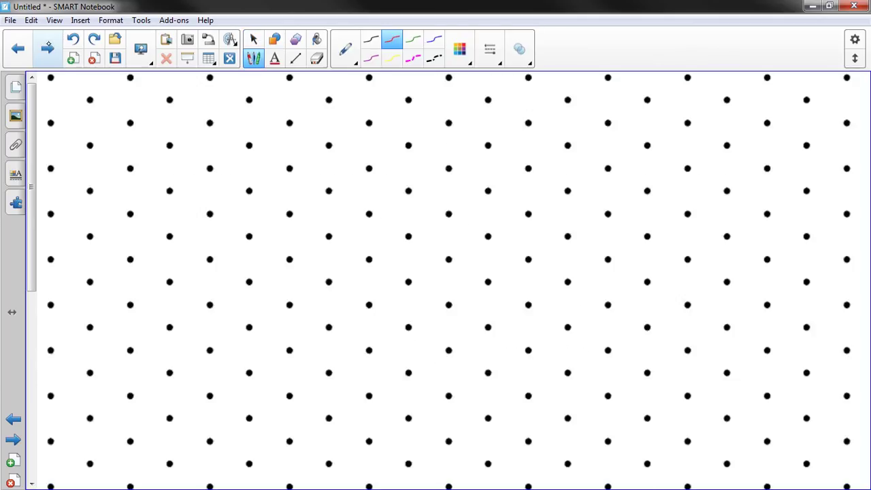
pyautogui.moveTo(449, 349)
pyautogui.mouseDown()
pyautogui.moveTo(448, 396)
pyautogui.moveTo(378, 355)
pyautogui.mouseUp()
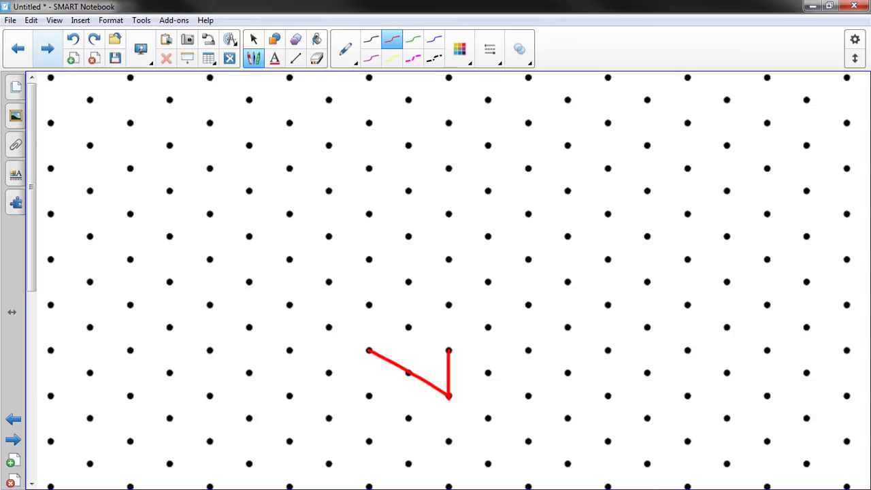
pyautogui.moveTo(448, 395); pyautogui.dragTo(568, 327)
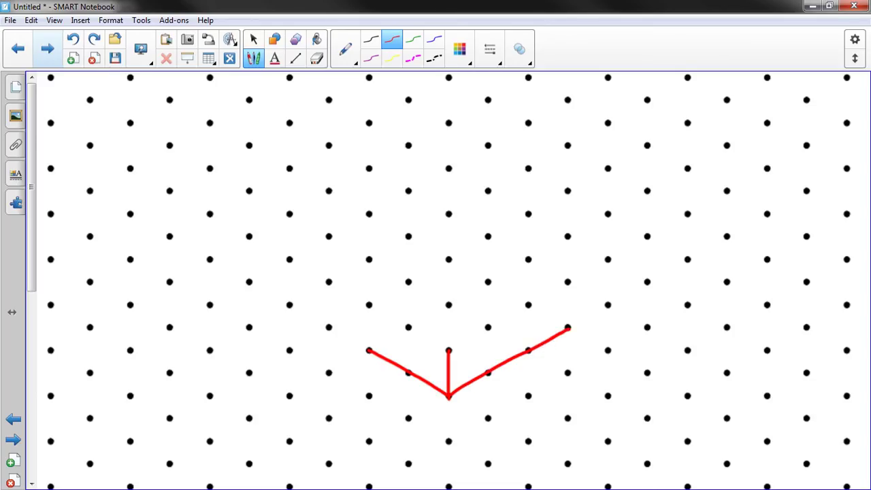
pyautogui.moveTo(522, 368)
pyautogui.mouseDown()
pyautogui.moveTo(532, 371)
pyautogui.moveTo(523, 387)
pyautogui.mouseUp()
pyautogui.moveTo(458, 359); pyautogui.dragTo(460, 369)
pyautogui.moveTo(392, 381); pyautogui.dragTo(406, 394)
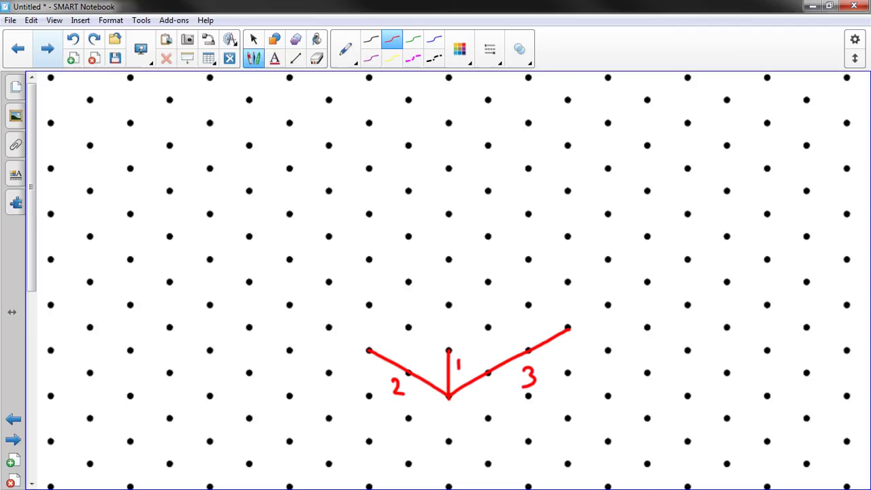
# Outline the prism's left and right side faces in red and add the two back edges of its top face.
pyautogui.moveTo(447, 350)
pyautogui.mouseDown()
pyautogui.moveTo(376, 305)
pyautogui.moveTo(369, 349)
pyautogui.mouseUp()
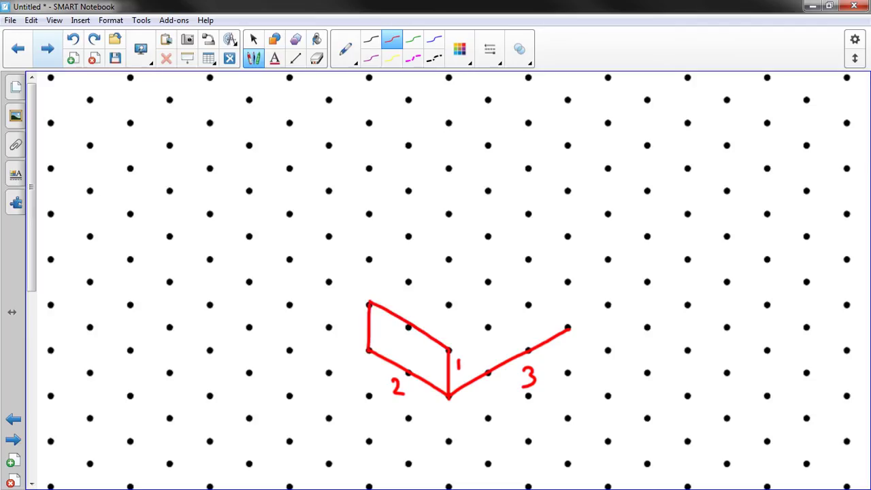
pyautogui.moveTo(449, 349)
pyautogui.mouseDown()
pyautogui.moveTo(568, 282)
pyautogui.moveTo(569, 329)
pyautogui.mouseUp()
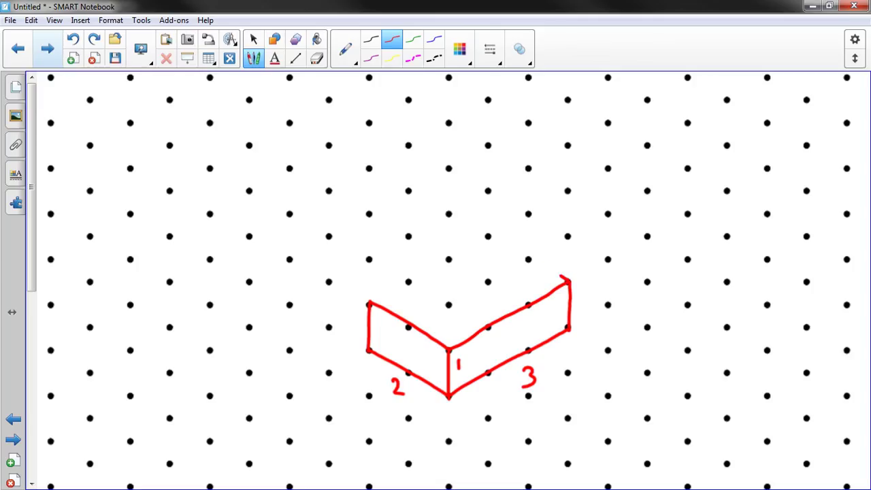
pyautogui.moveTo(560, 276); pyautogui.dragTo(454, 219)
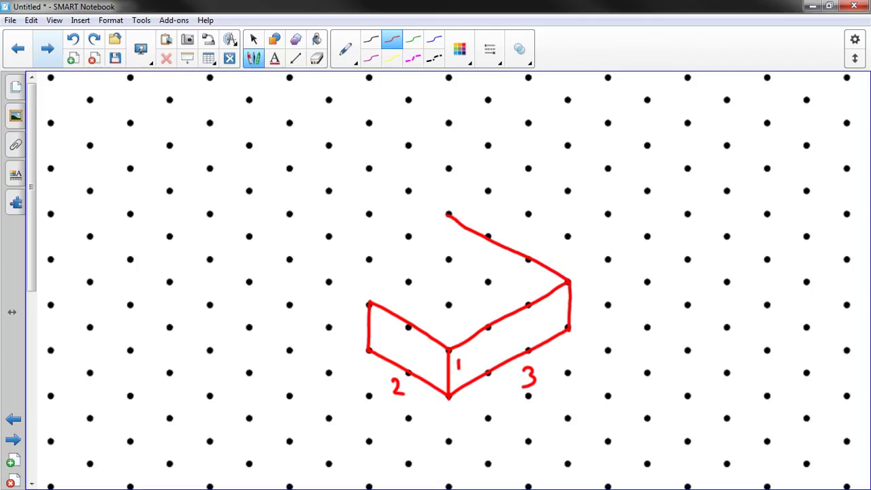
pyautogui.moveTo(368, 304); pyautogui.dragTo(487, 237)
# Erase the part of the back edge that extends beyond the top face's rear corner.
pyautogui.press('Escape')
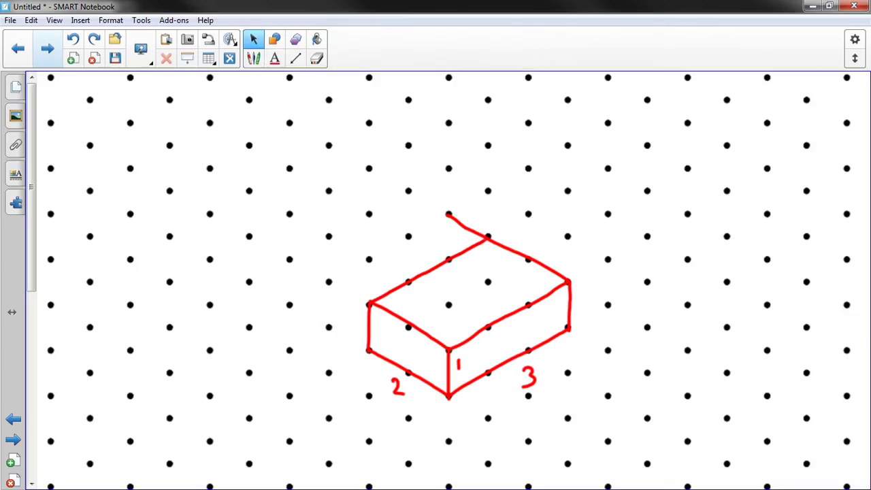
pyautogui.click(316, 59)
pyautogui.moveTo(447, 213)
pyautogui.mouseDown()
pyautogui.moveTo(467, 217)
pyautogui.moveTo(478, 235)
pyautogui.mouseUp()
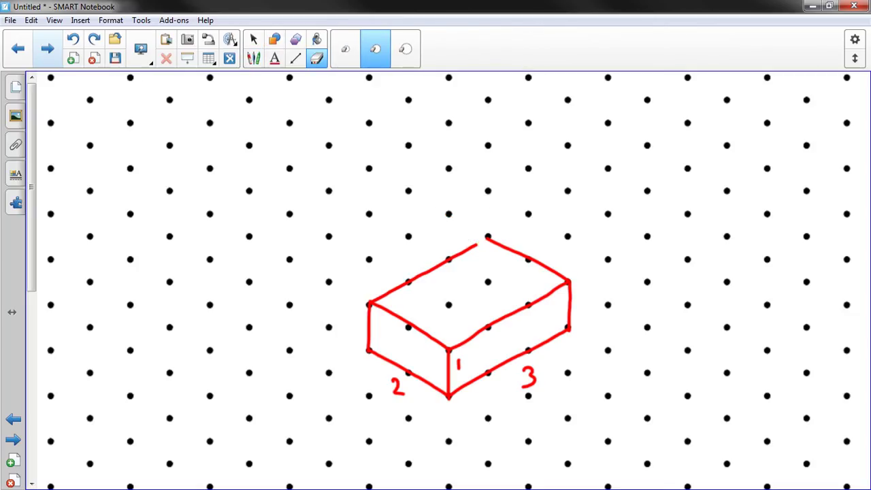
# Redraw the missing piece of the top face's back edge in red up to the rear corner dot.
pyautogui.press('Escape')
pyautogui.click(253, 59)
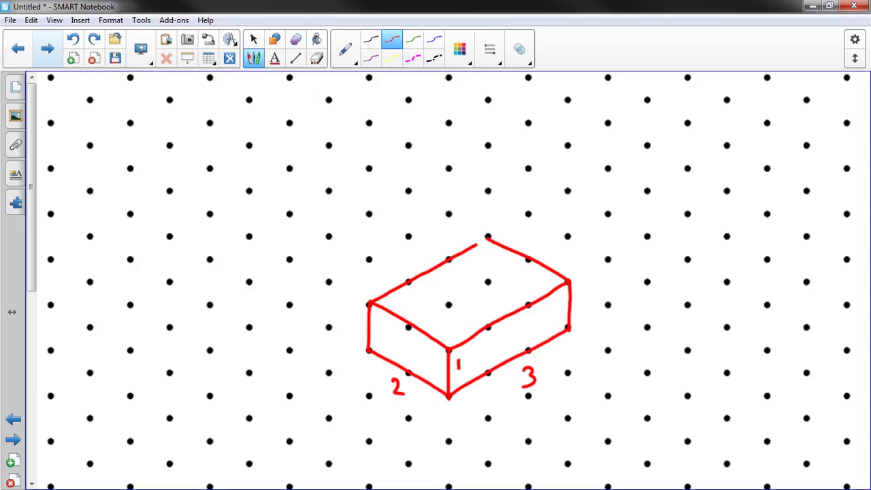
pyautogui.moveTo(476, 245); pyautogui.dragTo(487, 238)
# Divide the top and both side faces of the 1 by 2 by 3 prism into unit squares and redraw the label 1 larger.
pyautogui.moveTo(408, 281); pyautogui.dragTo(487, 326)
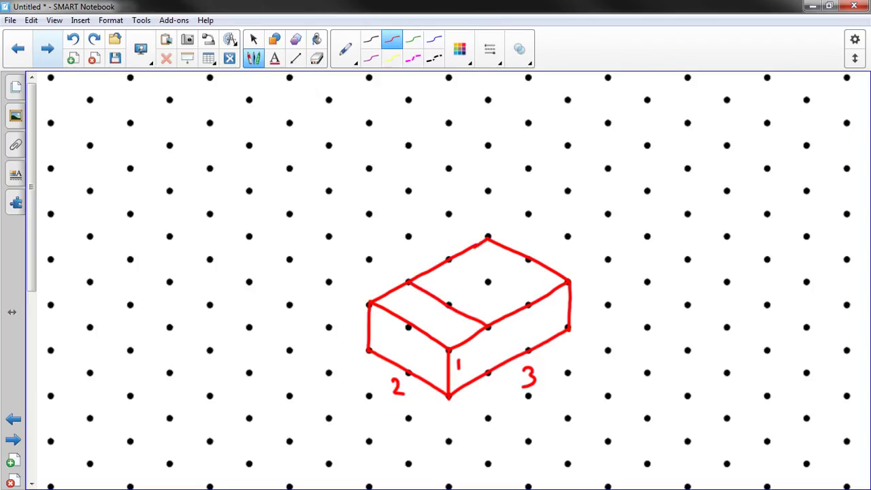
pyautogui.moveTo(454, 259); pyautogui.dragTo(522, 298)
pyautogui.moveTo(489, 327); pyautogui.dragTo(489, 370)
pyautogui.moveTo(528, 306); pyautogui.dragTo(528, 350)
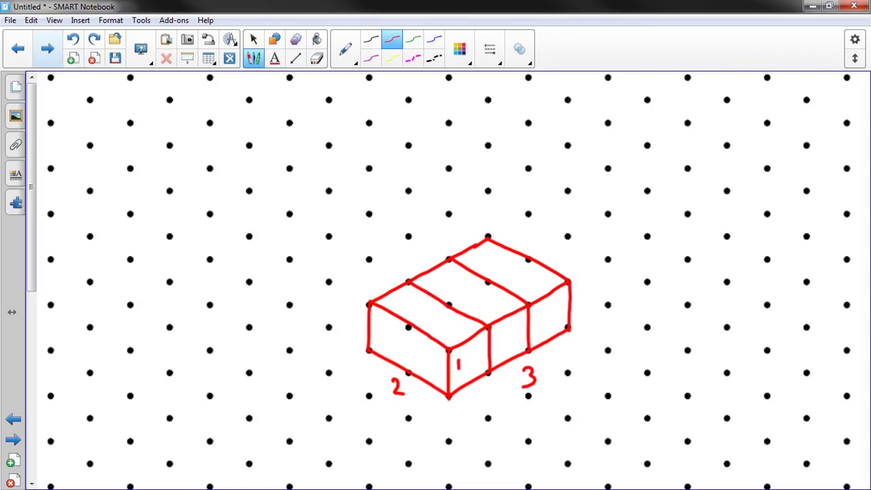
pyautogui.moveTo(408, 324); pyautogui.dragTo(408, 370)
pyautogui.moveTo(409, 326); pyautogui.dragTo(528, 259)
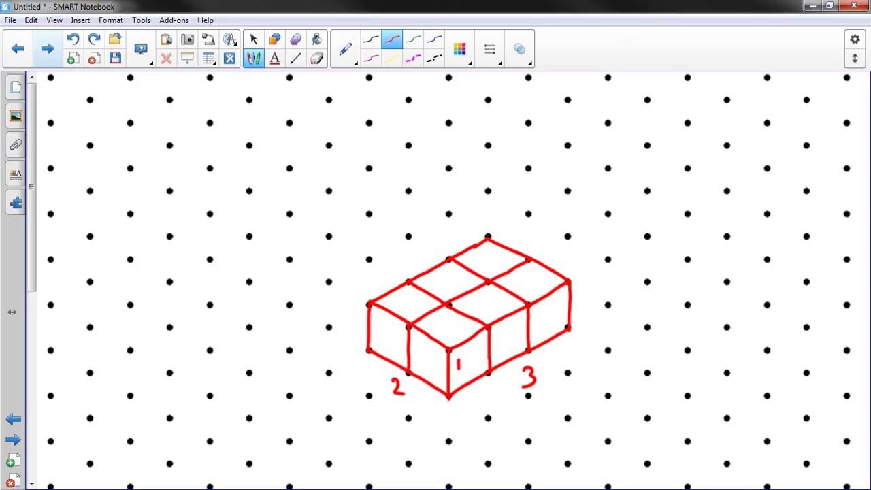
pyautogui.moveTo(458, 367); pyautogui.dragTo(457, 373)
pyautogui.press('Escape')
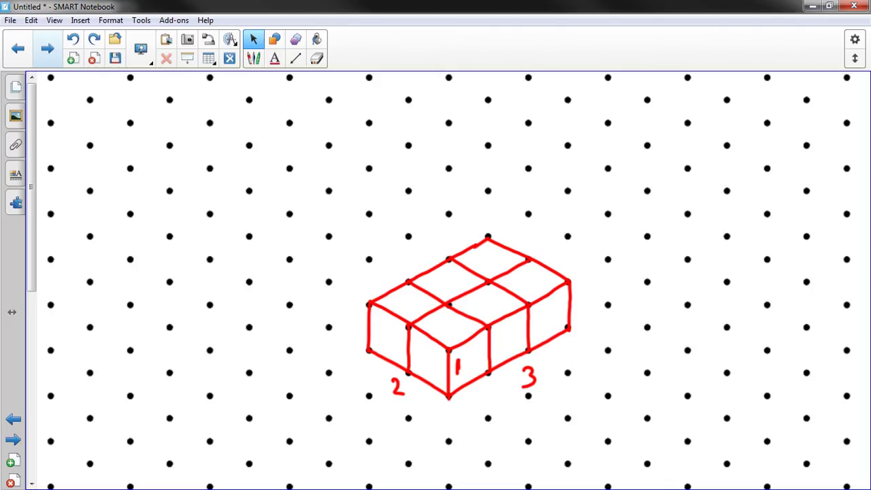
# Go past the next prism problem to the blank dot paper page and draw a red vertical edge 6 units up from a marked dot.
pyautogui.click(47, 48)
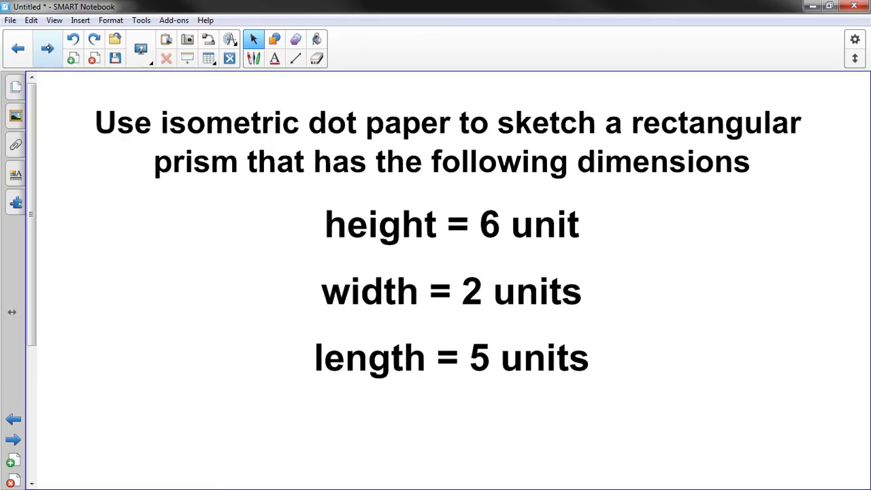
pyautogui.click(47, 47)
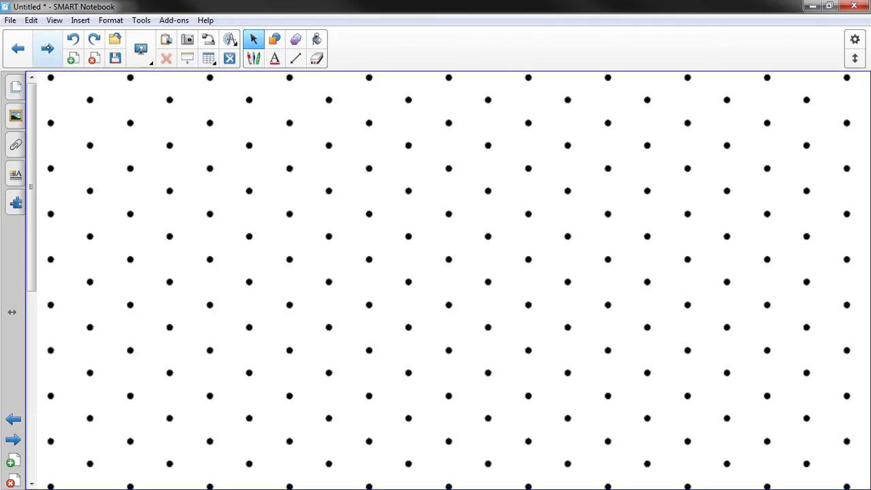
pyautogui.click(253, 58)
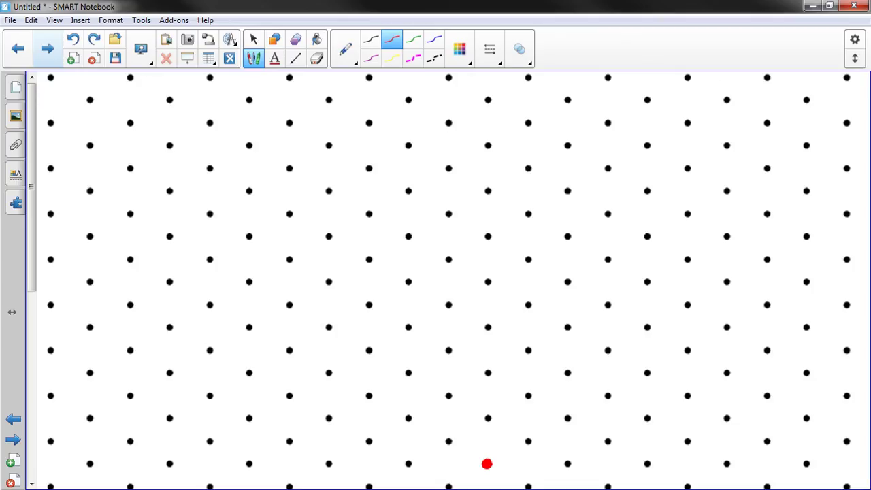
pyautogui.moveTo(486, 463); pyautogui.dragTo(487, 191)
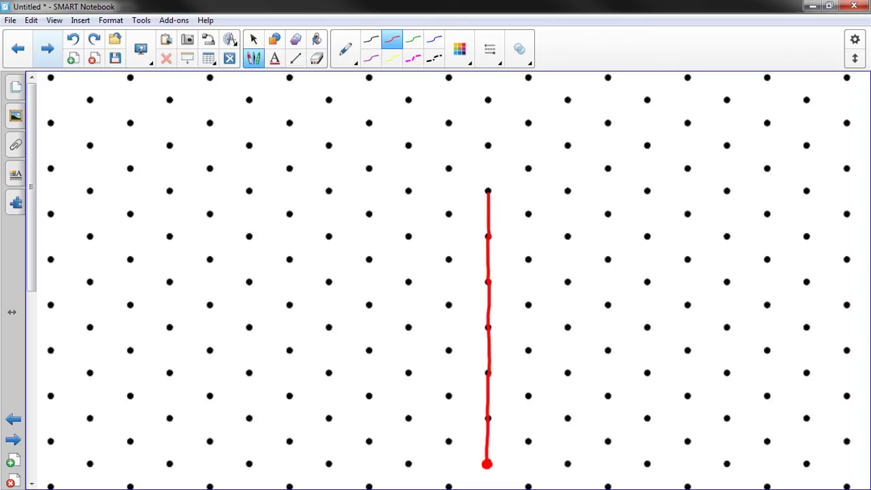
# Recheck the problem's dimensions, draw edges 2 units up-right and 5 units up-left from the marked dot, and label the edges 2, 6 and 5.
pyautogui.click(18, 49)
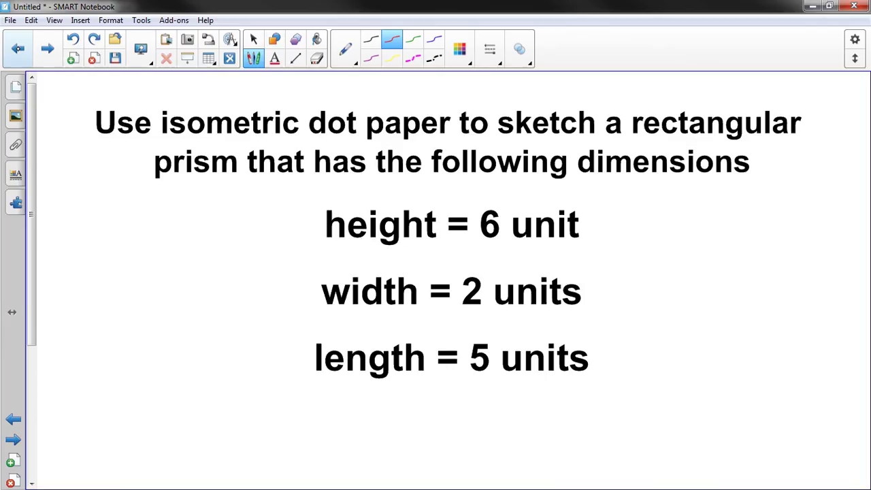
pyautogui.click(48, 49)
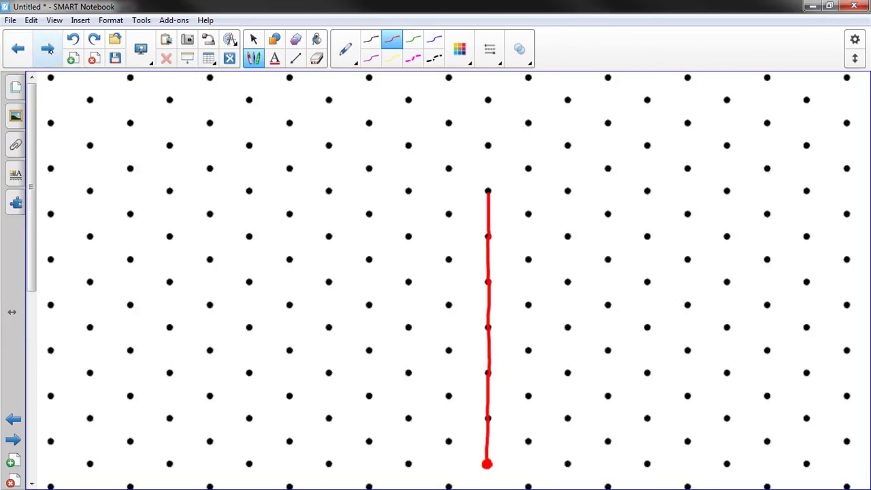
pyautogui.moveTo(487, 464); pyautogui.dragTo(568, 418)
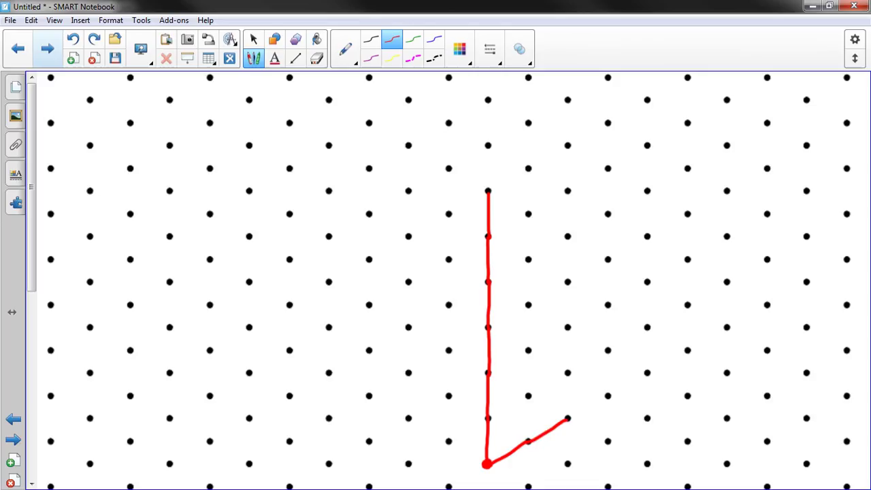
pyautogui.moveTo(536, 451); pyautogui.dragTo(549, 462)
pyautogui.moveTo(502, 339)
pyautogui.mouseDown()
pyautogui.moveTo(501, 355)
pyautogui.moveTo(496, 348)
pyautogui.mouseUp()
pyautogui.moveTo(487, 464); pyautogui.dragTo(289, 351)
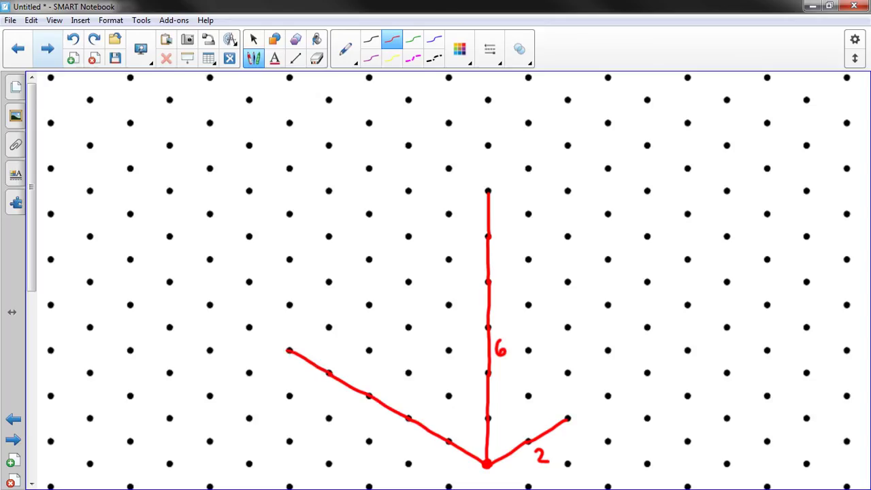
pyautogui.moveTo(354, 397); pyautogui.dragTo(345, 413)
# Outline the 2 by 6 right side face and draw the left face's 5-unit top edge in red.
pyautogui.moveTo(488, 191)
pyautogui.mouseDown()
pyautogui.moveTo(567, 144)
pyautogui.moveTo(568, 418)
pyautogui.mouseUp()
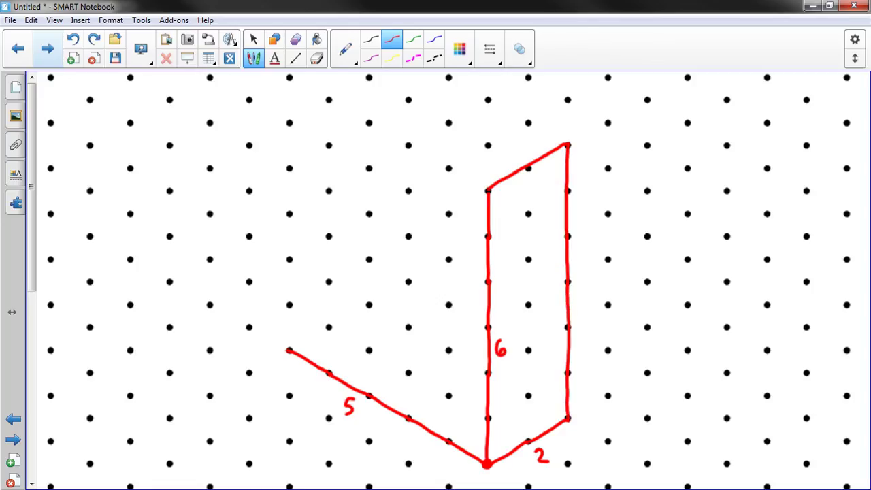
pyautogui.moveTo(487, 190); pyautogui.dragTo(289, 77)
pyautogui.click(305, 97)
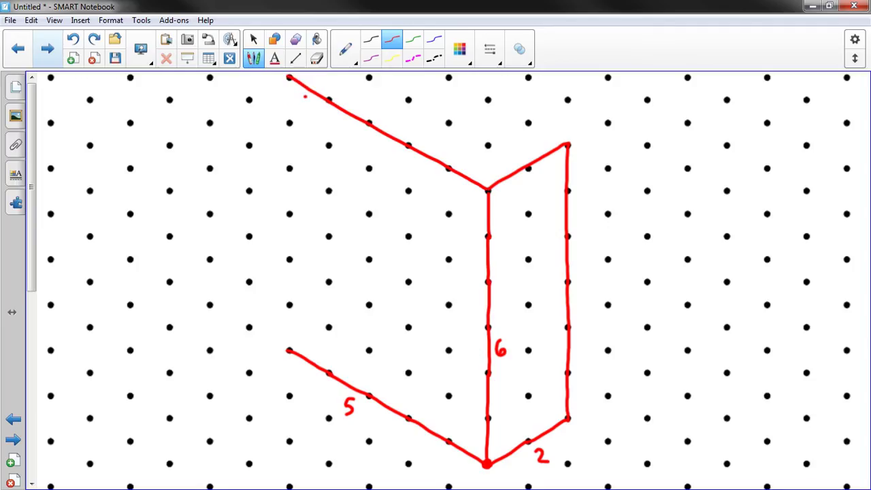
pyautogui.click(421, 161)
pyautogui.click(464, 185)
pyautogui.click(73, 39)
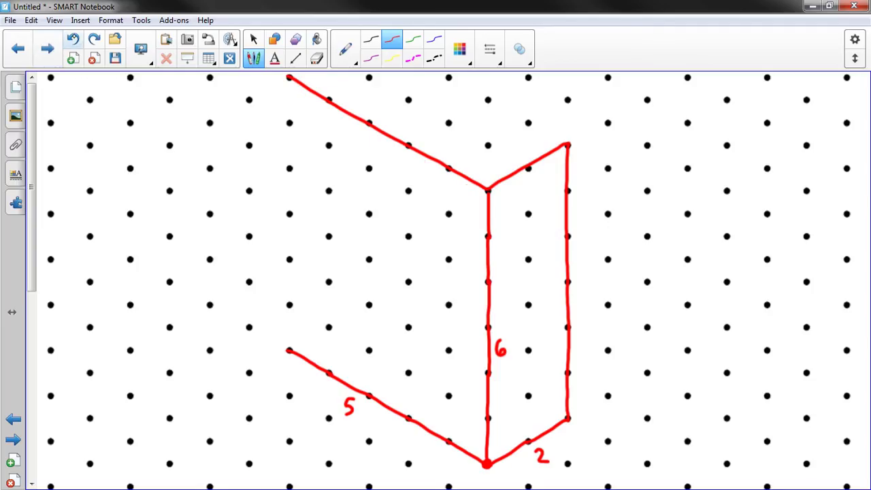
# Close the left side face with its outer 6-unit vertical edge and move the drawing 2 units down onto the dots.
pyautogui.moveTo(289, 77); pyautogui.dragTo(289, 350)
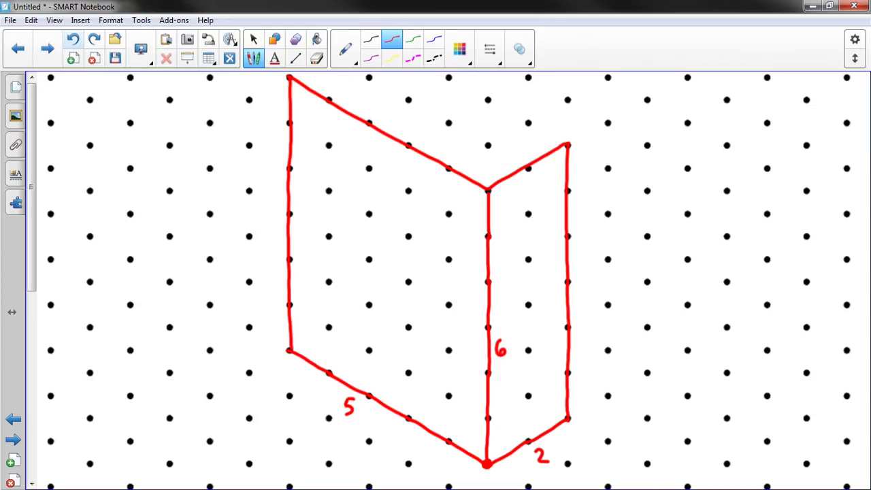
pyautogui.click(253, 39)
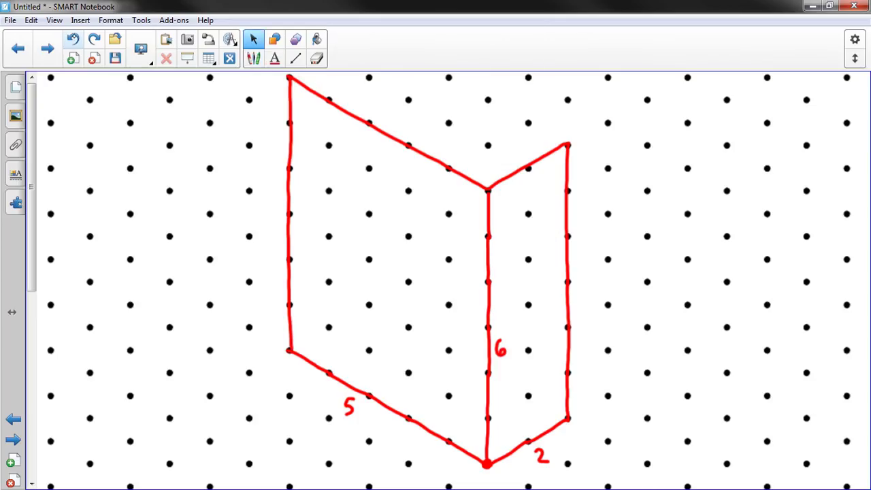
pyautogui.moveTo(235, 72)
pyautogui.mouseDown()
pyautogui.moveTo(300, 81)
pyautogui.moveTo(412, 141)
pyautogui.moveTo(501, 287)
pyautogui.moveTo(560, 441)
pyautogui.moveTo(594, 486)
pyautogui.mouseUp()
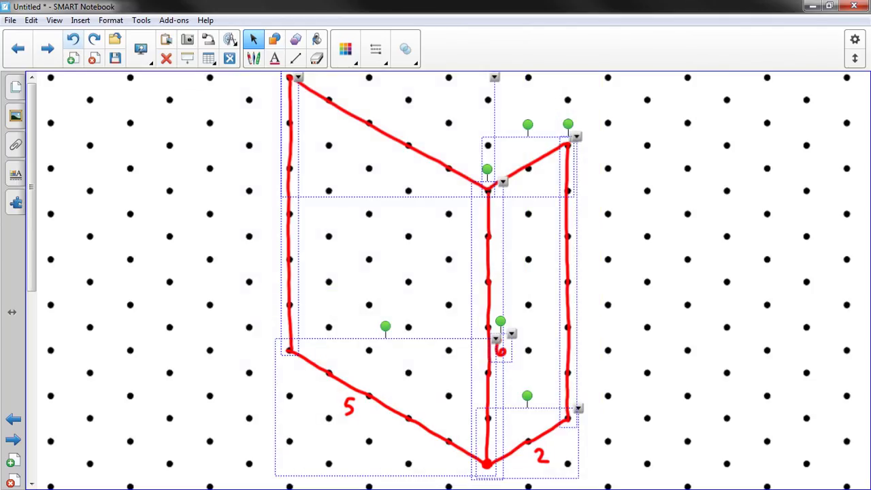
pyautogui.moveTo(487, 272); pyautogui.dragTo(487, 346)
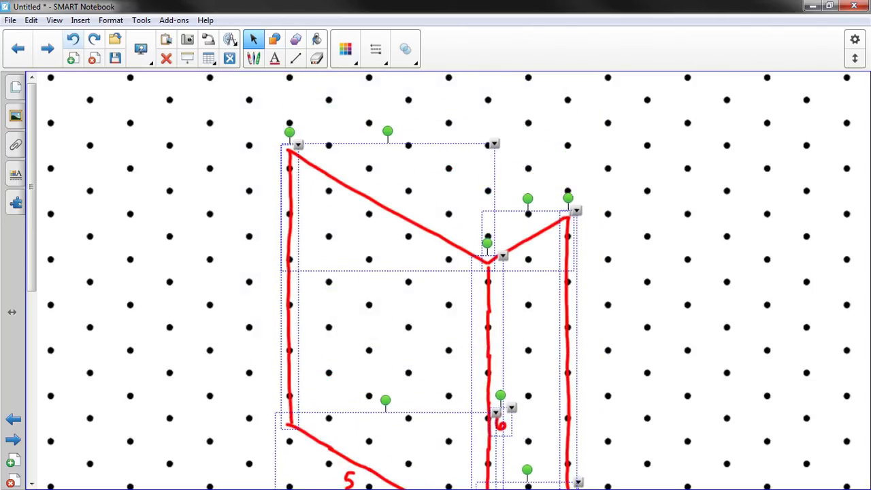
pyautogui.moveTo(429, 345); pyautogui.dragTo(428, 361)
pyautogui.press('Escape')
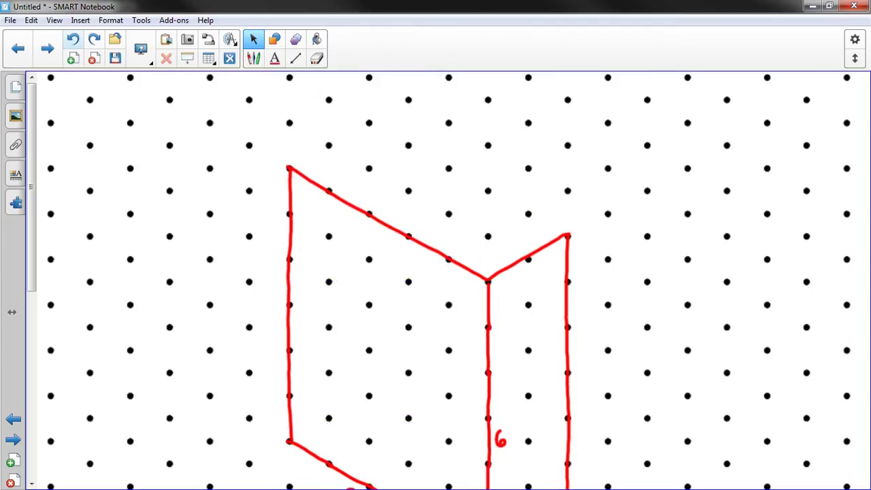
# Draw the two back edges of the prism's top face in red, 5 units and 2 units long, meeting at the rear corner.
pyautogui.click(253, 58)
pyautogui.moveTo(567, 235); pyautogui.dragTo(366, 121)
pyautogui.moveTo(290, 167); pyautogui.dragTo(367, 122)
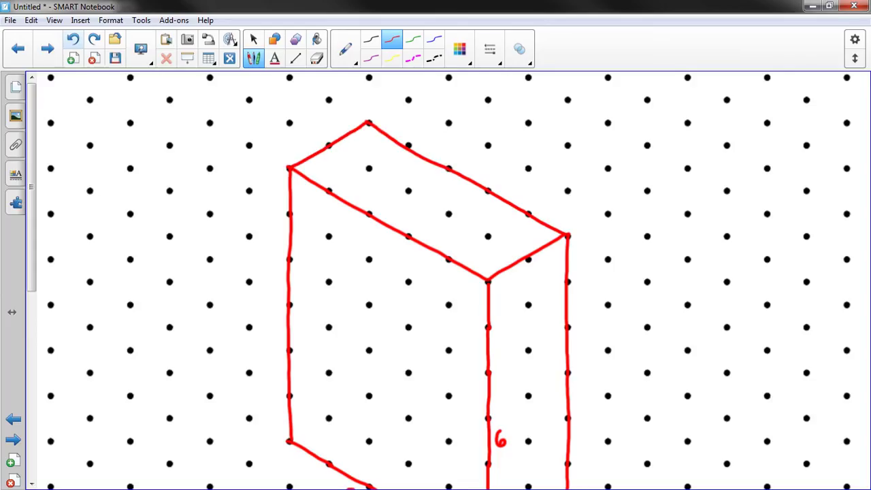
# Divide the top face into a 2 by 5 grid of unit squares with red lines.
pyautogui.moveTo(328, 145); pyautogui.dragTo(523, 258)
pyautogui.moveTo(529, 216); pyautogui.dragTo(451, 258)
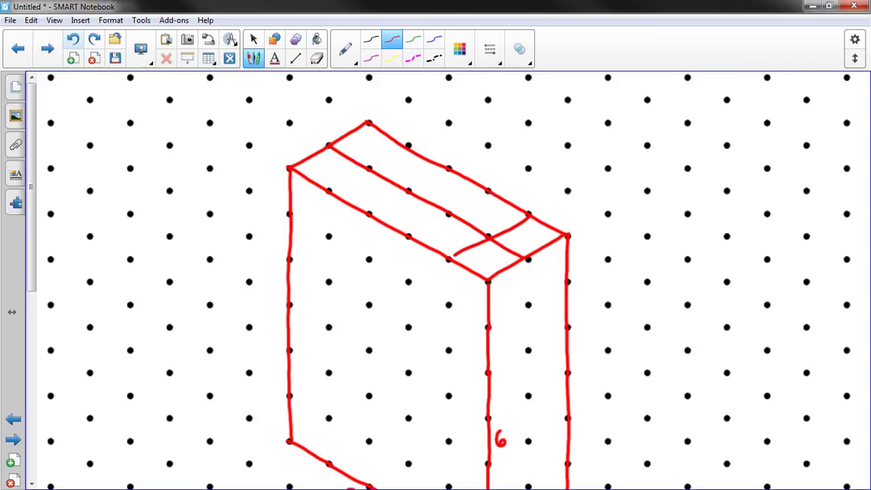
pyautogui.moveTo(487, 190); pyautogui.dragTo(409, 237)
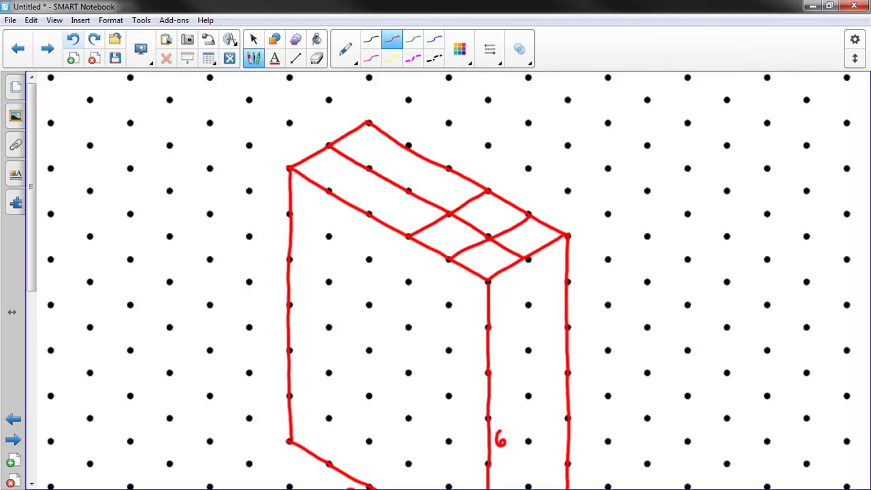
pyautogui.moveTo(448, 168); pyautogui.dragTo(369, 214)
pyautogui.moveTo(328, 191); pyautogui.dragTo(408, 145)
pyautogui.click(253, 39)
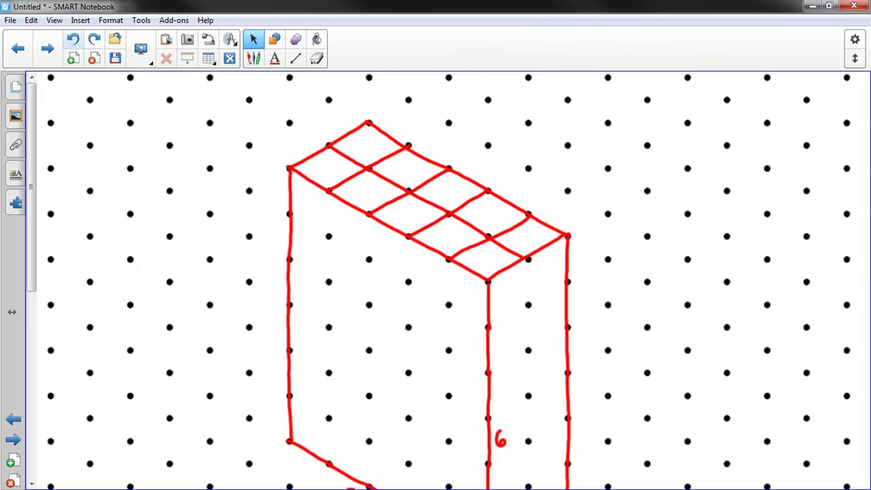
# Draw four vertical red lines down the 5 by 6 side face to divide it into unit-wide columns.
pyautogui.scroll(-3, 436, 272)
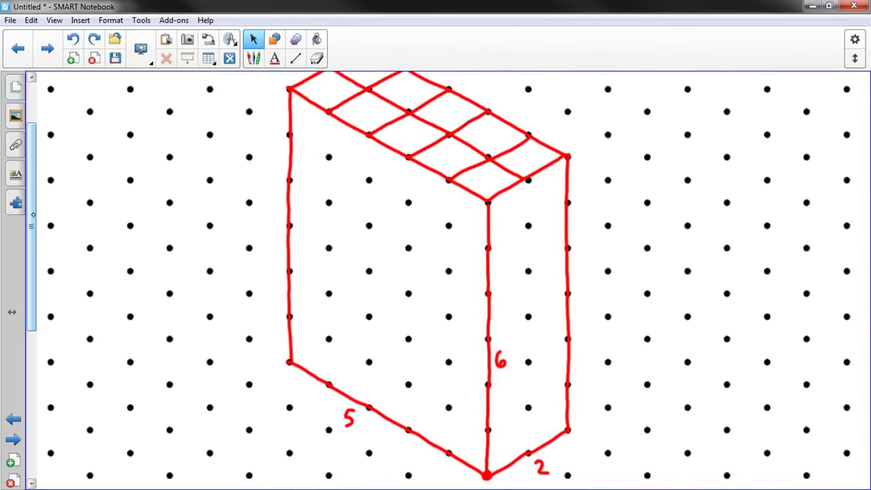
pyautogui.click(253, 58)
pyautogui.moveTo(448, 180); pyautogui.dragTo(448, 451)
pyautogui.moveTo(406, 156); pyautogui.dragTo(408, 425)
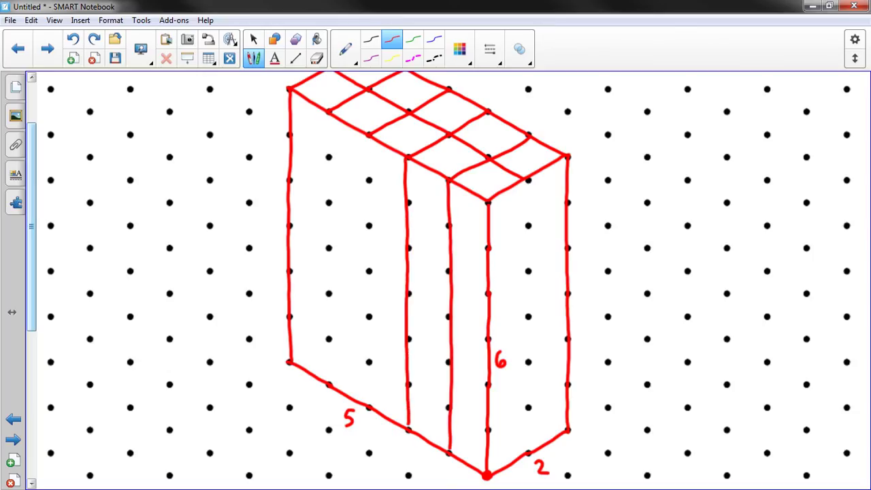
pyautogui.moveTo(368, 135); pyautogui.dragTo(368, 405)
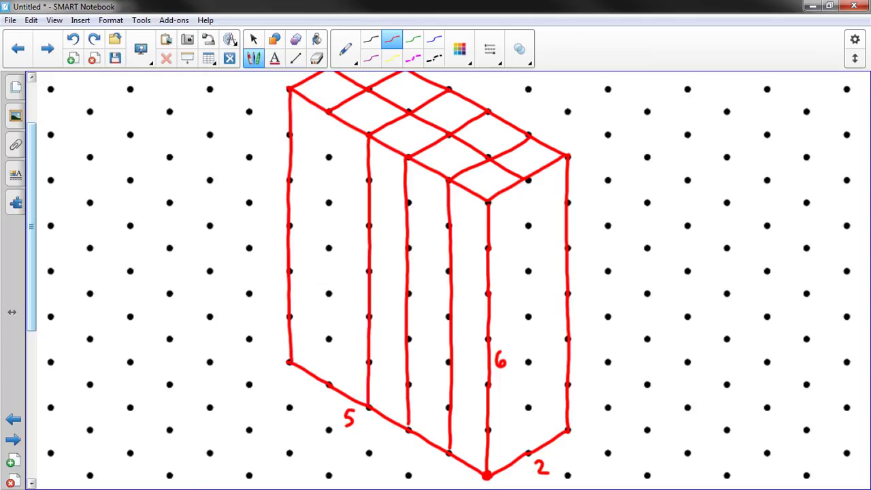
pyautogui.moveTo(328, 111); pyautogui.dragTo(328, 383)
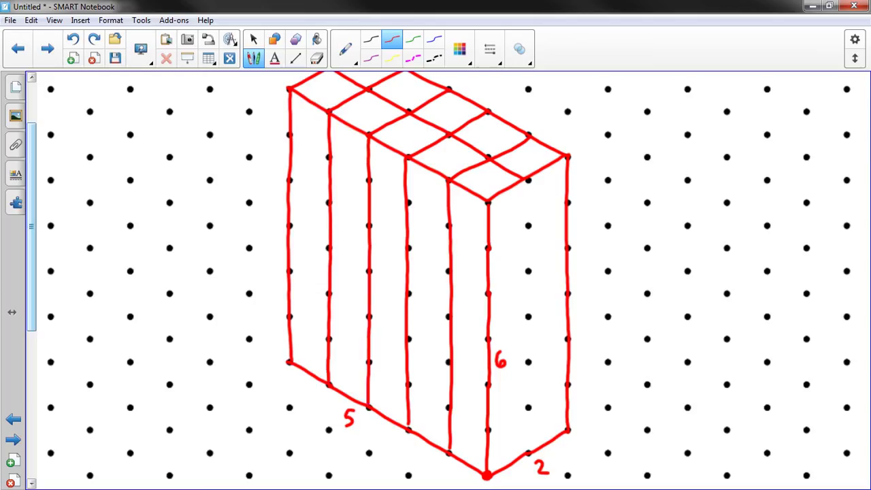
# Draw five slanted red lines across the 5 by 6 side face to split its columns into unit squares.
pyautogui.moveTo(289, 134); pyautogui.dragTo(487, 248)
pyautogui.moveTo(487, 293); pyautogui.dragTo(289, 179)
pyautogui.moveTo(290, 226); pyautogui.dragTo(487, 338)
pyautogui.moveTo(289, 272); pyautogui.dragTo(487, 384)
pyautogui.moveTo(290, 316); pyautogui.dragTo(487, 430)
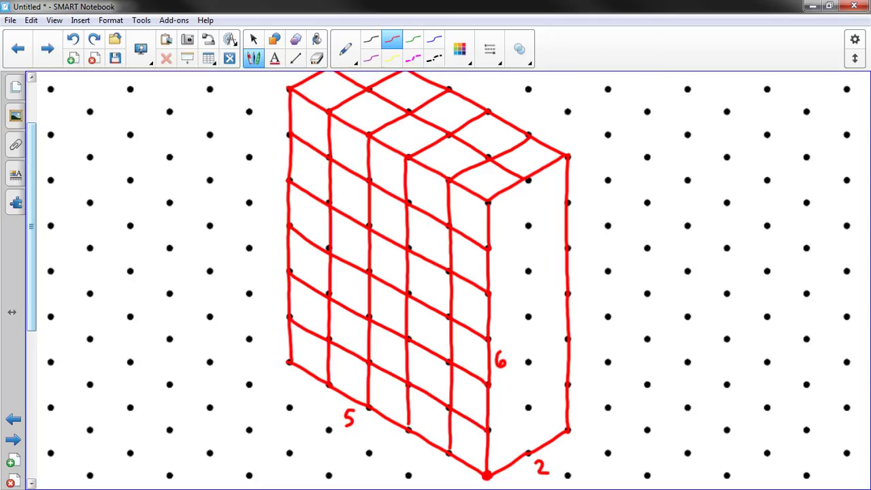
# Divide the 2 by 6 side face into unit squares with one vertical and five slanted red lines.
pyautogui.moveTo(527, 179); pyautogui.dragTo(529, 452)
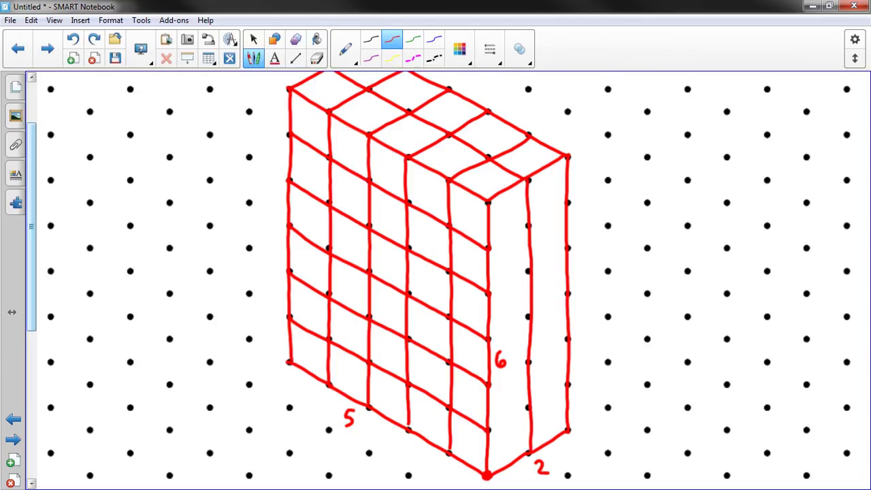
pyautogui.moveTo(487, 429); pyautogui.dragTo(568, 384)
pyautogui.moveTo(490, 385); pyautogui.dragTo(567, 338)
pyautogui.moveTo(487, 338); pyautogui.dragTo(565, 294)
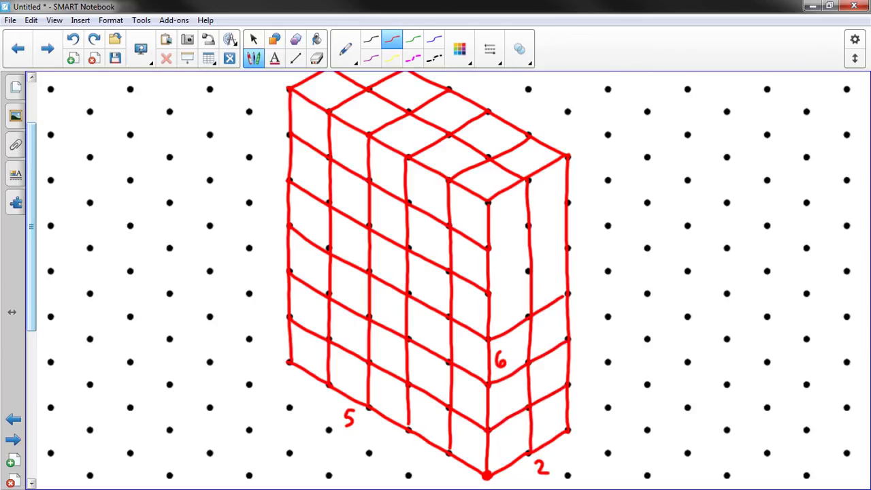
pyautogui.moveTo(489, 293); pyautogui.dragTo(567, 248)
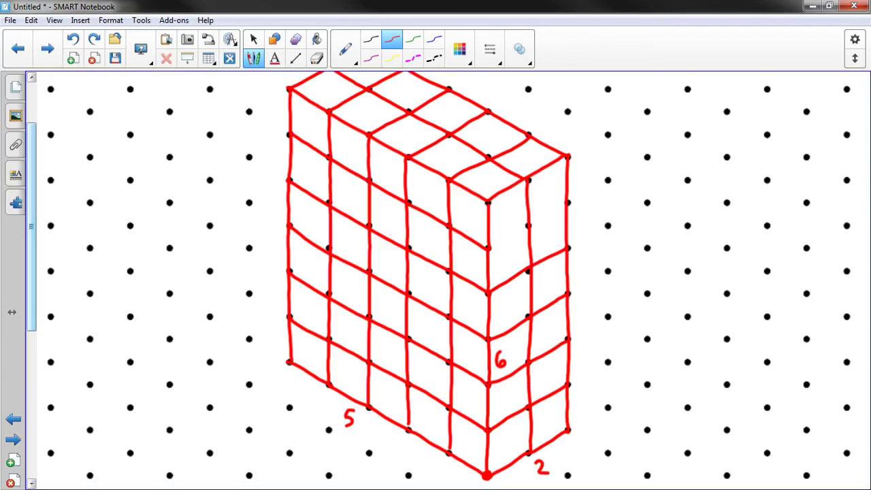
pyautogui.moveTo(488, 248); pyautogui.dragTo(568, 202)
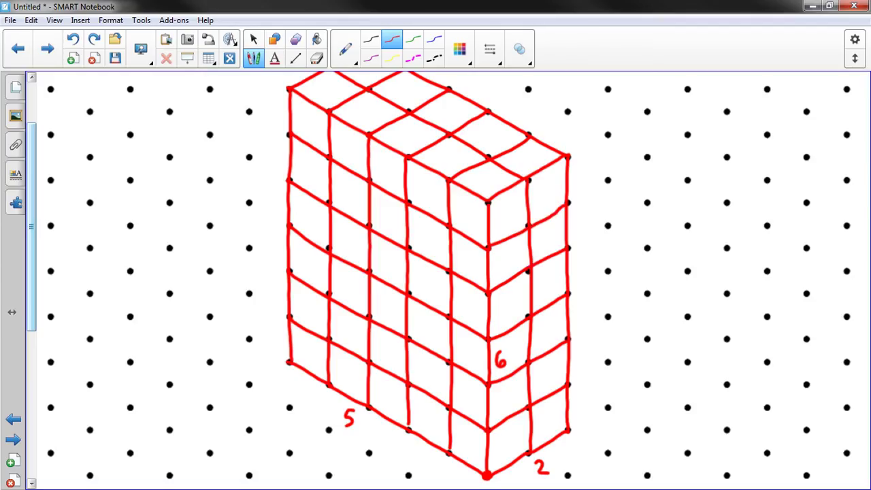
pyautogui.click(253, 39)
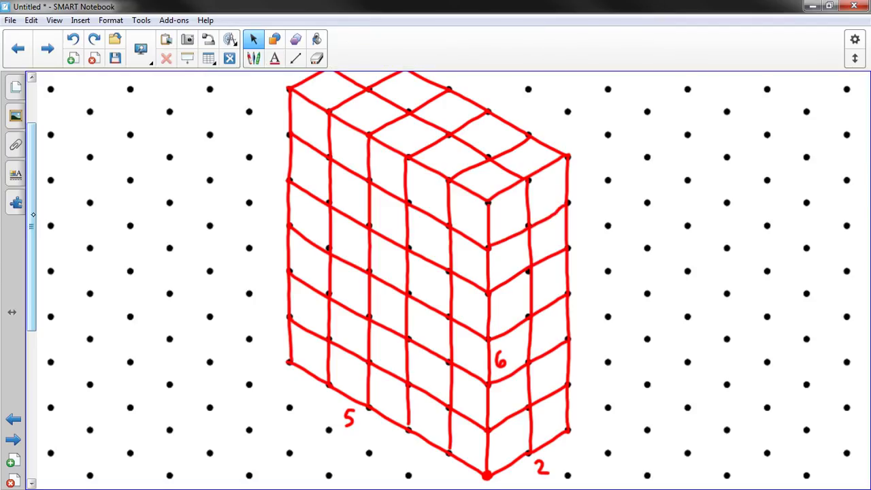
# Highlight the dimension labels 6, 5 and 2 of the prism in yellow.
pyautogui.click(253, 53)
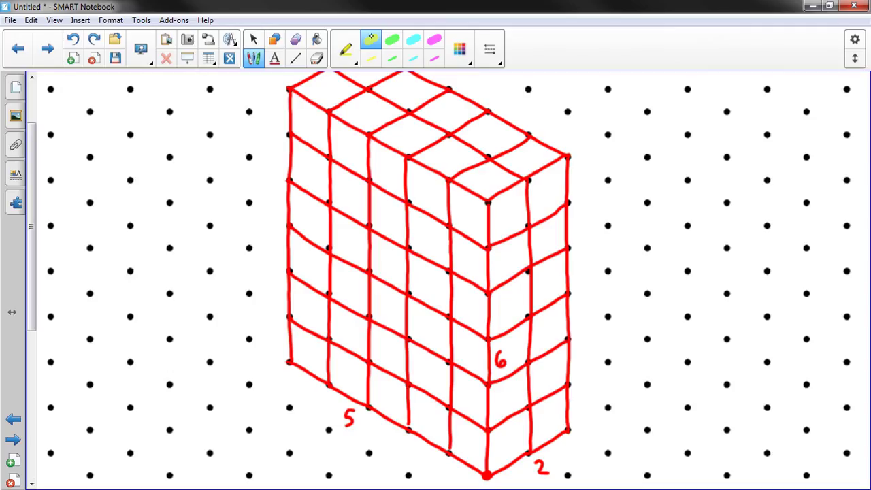
pyautogui.moveTo(495, 348)
pyautogui.mouseDown()
pyautogui.moveTo(504, 367)
pyautogui.moveTo(507, 348)
pyautogui.mouseUp()
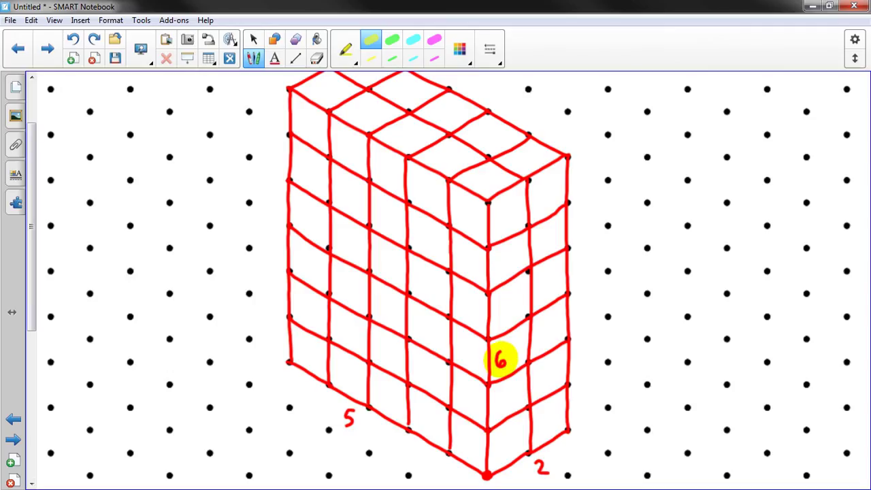
pyautogui.moveTo(340, 408)
pyautogui.mouseDown()
pyautogui.moveTo(357, 425)
pyautogui.moveTo(351, 434)
pyautogui.mouseUp()
pyautogui.moveTo(534, 457)
pyautogui.mouseDown()
pyautogui.moveTo(544, 477)
pyautogui.moveTo(554, 460)
pyautogui.mouseUp()
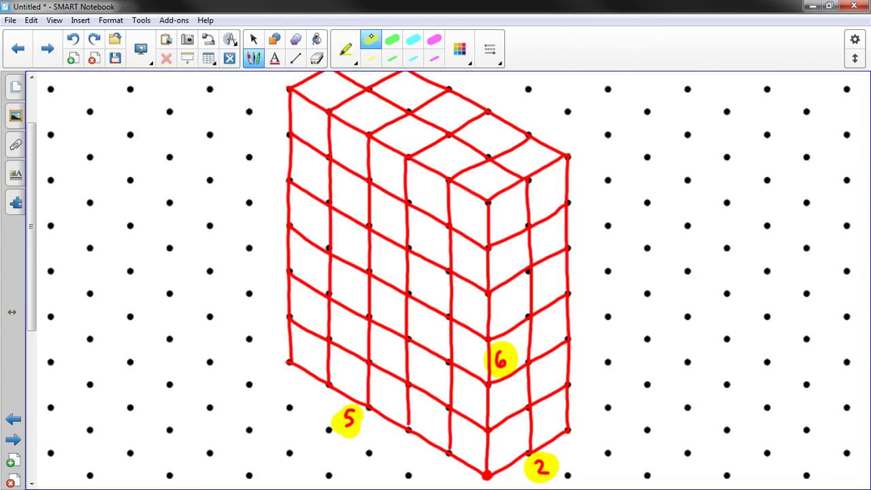
# Highlight the word "volume" in yellow on the following page's task about the four sketched prisms.
pyautogui.moveTo(31, 155); pyautogui.dragTo(31, 147)
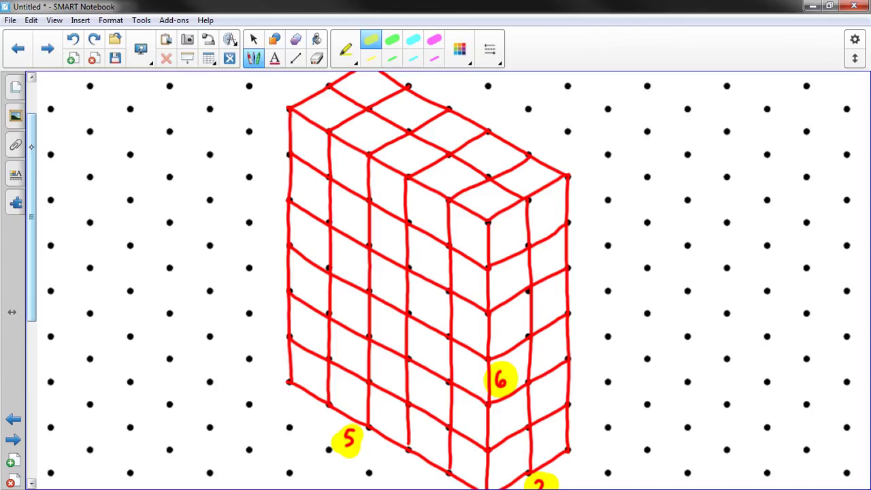
pyautogui.click(47, 49)
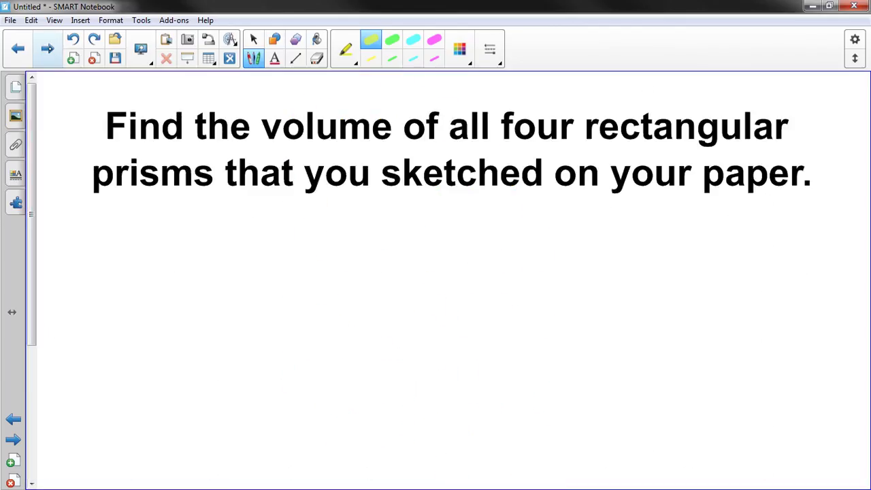
pyautogui.moveTo(276, 107)
pyautogui.mouseDown()
pyautogui.moveTo(302, 135)
pyautogui.moveTo(361, 136)
pyautogui.moveTo(386, 126)
pyautogui.moveTo(278, 122)
pyautogui.mouseUp()
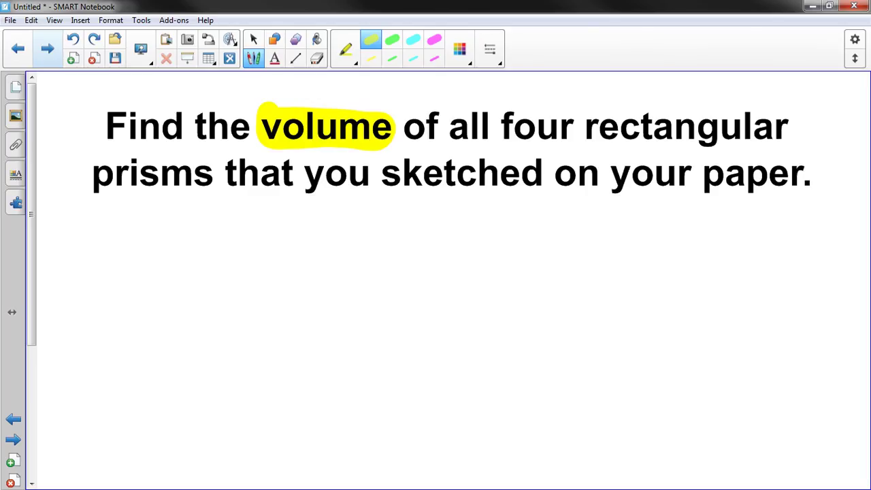
# Go back through the pages with the sketched prisms to the task page for the 5-unit cube.
pyautogui.click(18, 47)
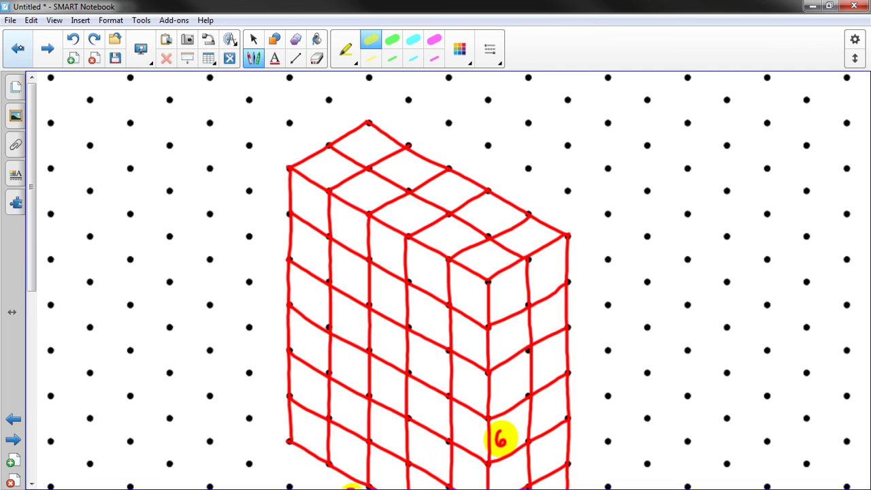
pyautogui.click(18, 47)
pyautogui.click(18, 48)
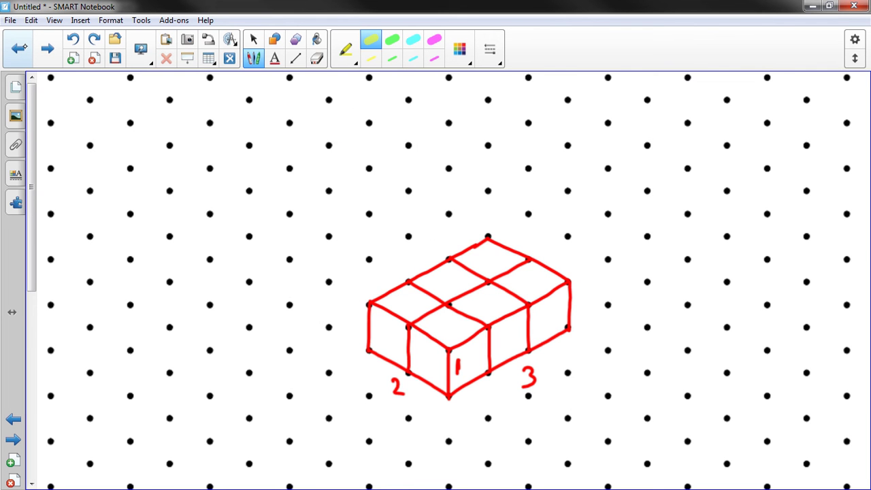
pyautogui.click(18, 47)
pyautogui.click(17, 47)
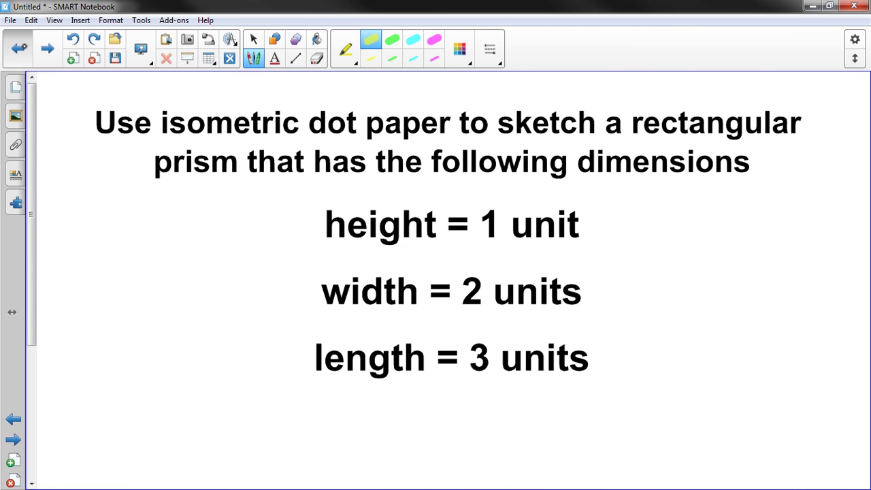
pyautogui.click(18, 47)
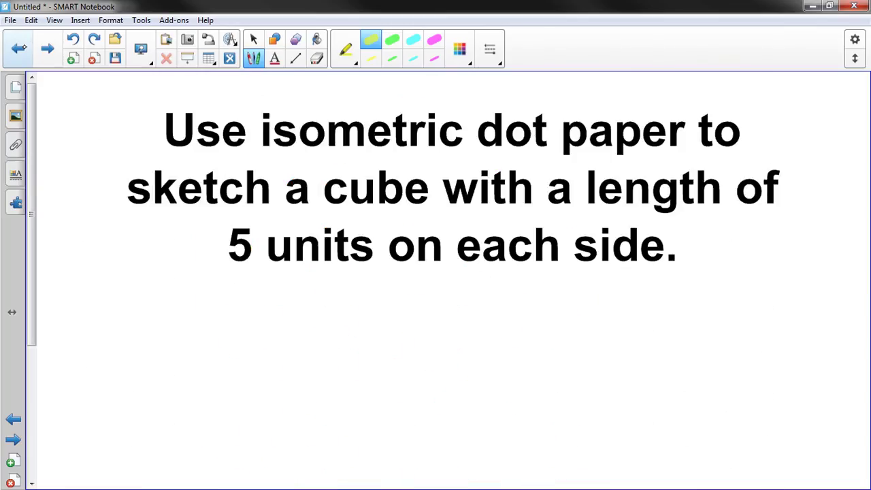